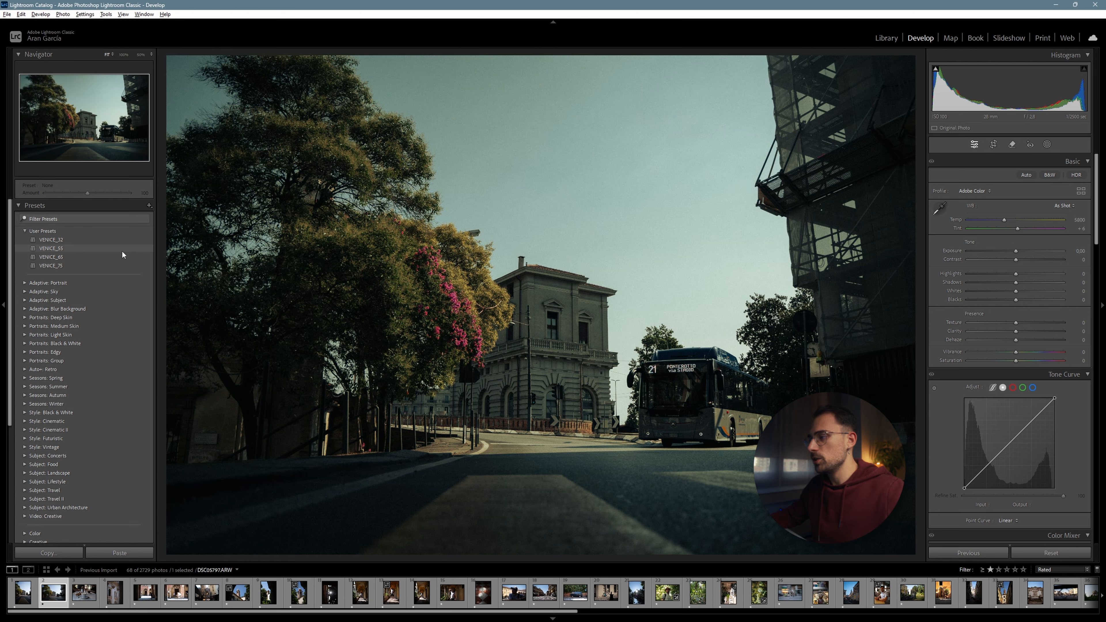
Step: Apply the VENICE_65 preset to the street photo with the bus and raise its exposure to +0.43
left_click(116, 256)
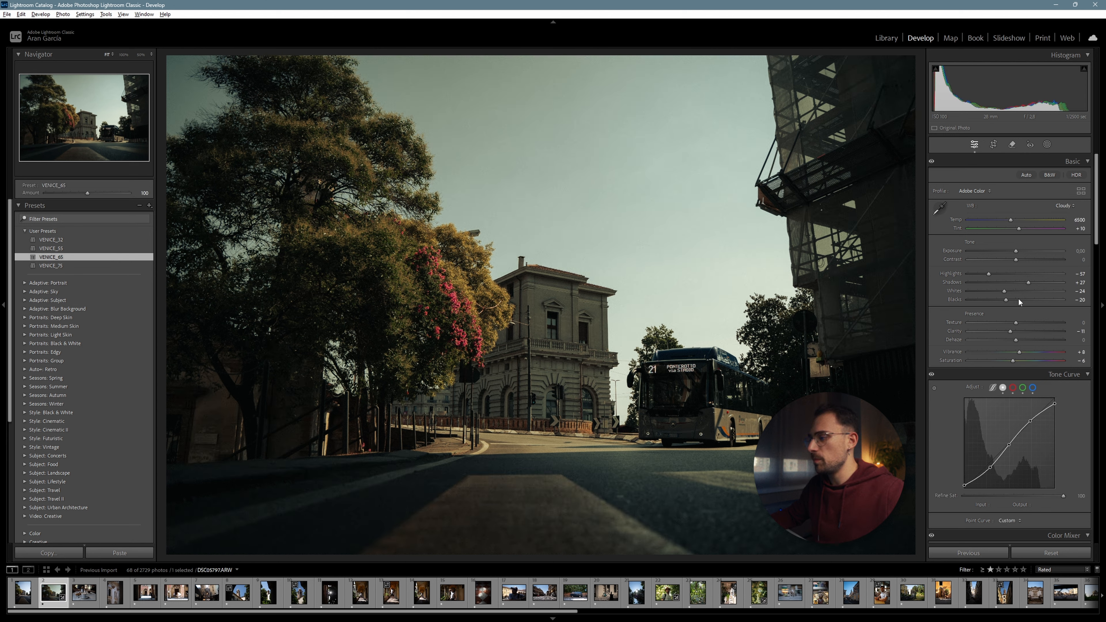
left_click_drag(1017, 251, 1021, 253)
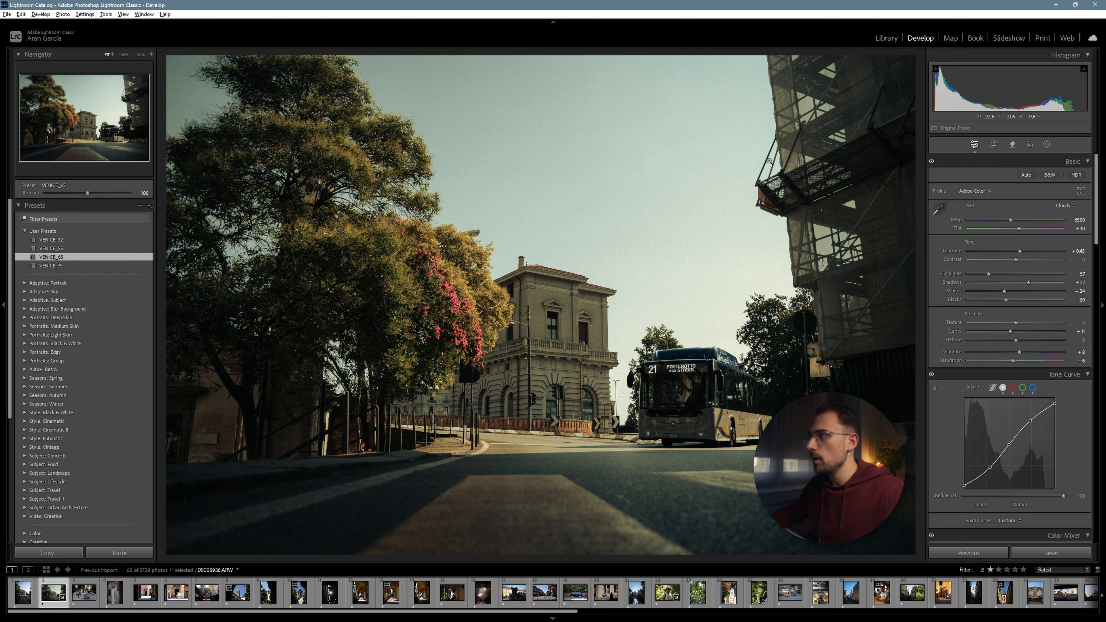
Step: Apply the VENICE_75 preset to the coffee and croissant photo and raise its exposure slightly
left_click(891, 39)
scroll(566, 177, "down", 2)
scroll(558, 205, "up", 2)
left_click(556, 177)
key("d")
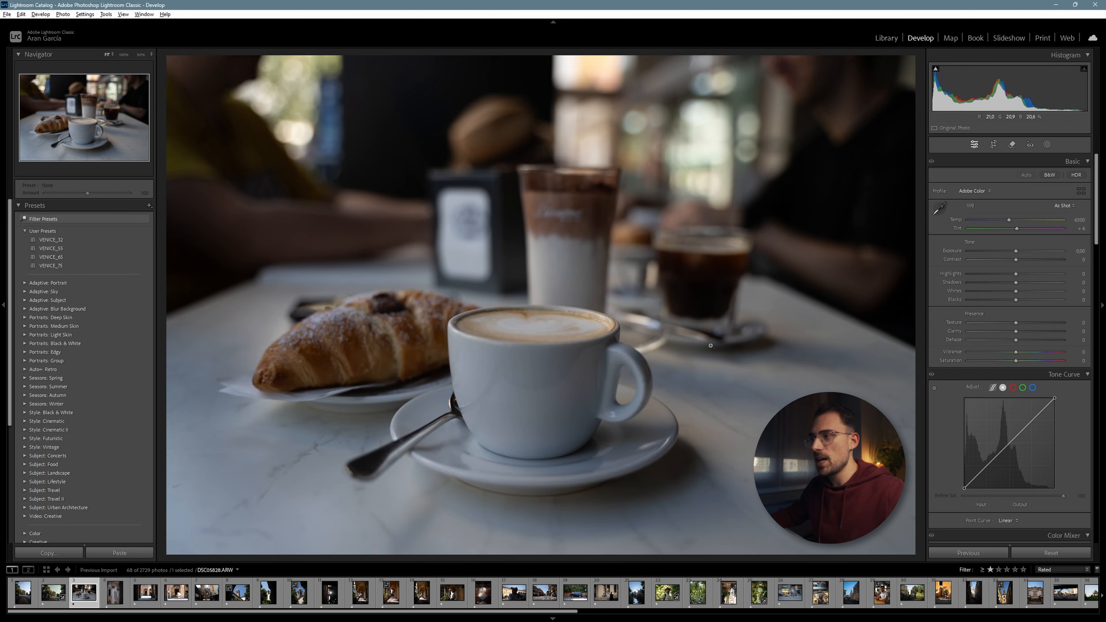
mouse_move(112, 249)
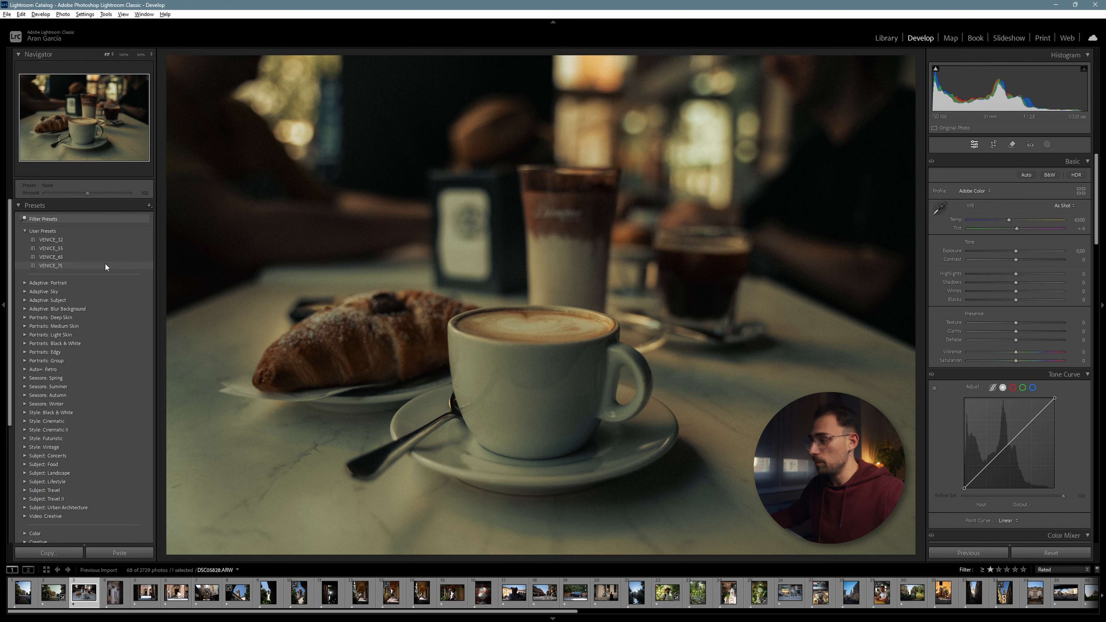
left_click(104, 265)
left_click_drag(1016, 253, 1021, 253)
Step: Apply the VENICE_55 preset to the photo of the motion-blurred cyclist in front of the doorway
left_click(895, 38)
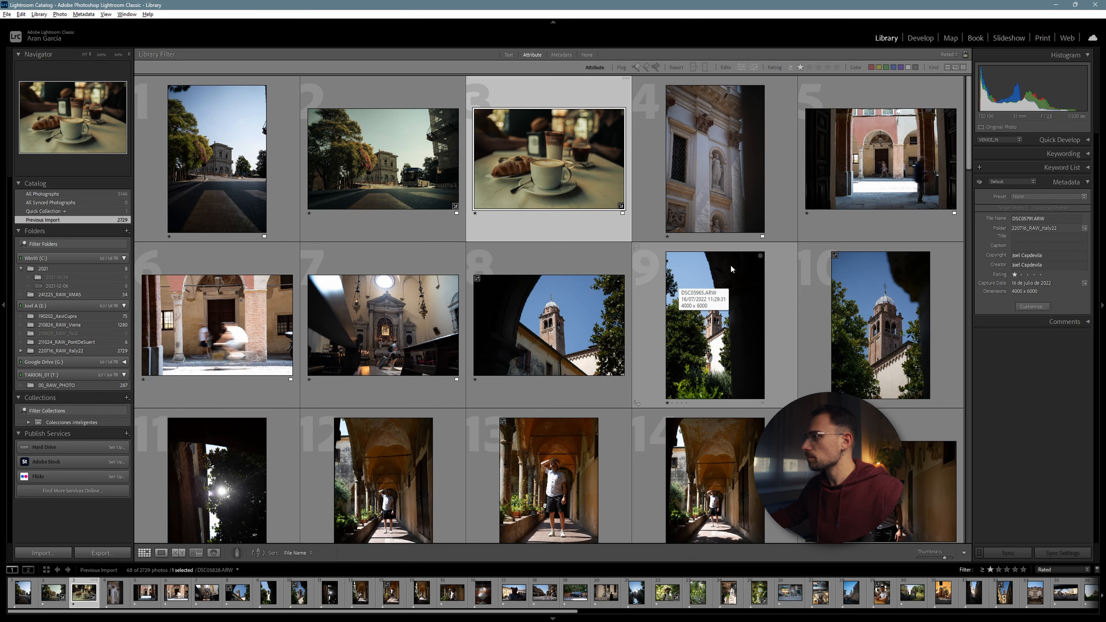
left_click(208, 326)
key("d")
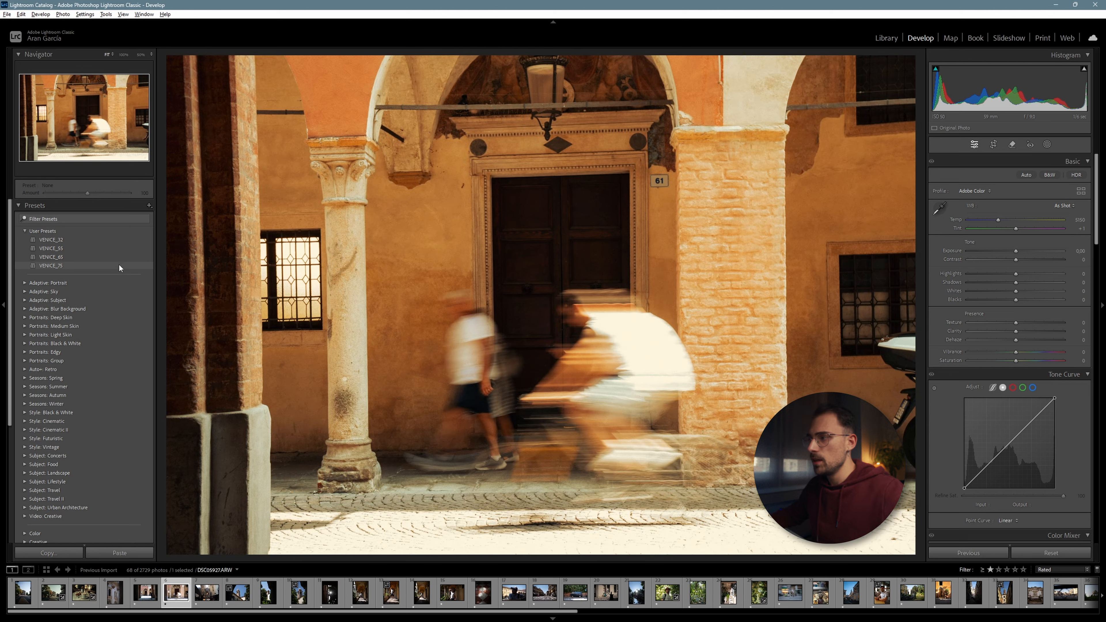
left_click(113, 248)
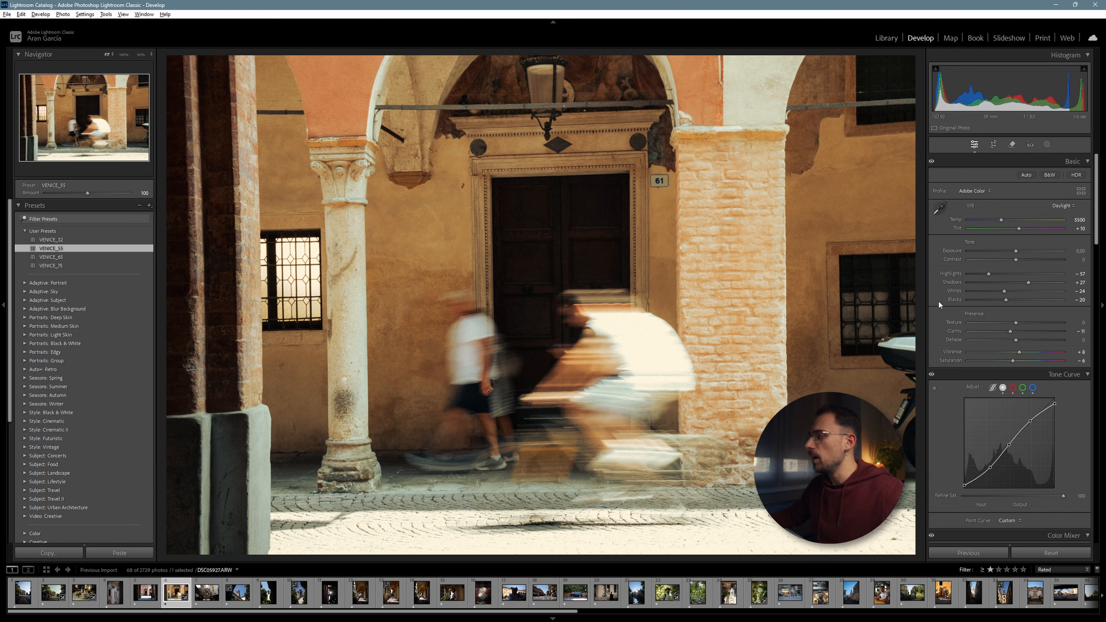
Step: Reset the cyclist photo, reapply the VENICE_55 preset, and lower the exposure to -0.48 and the highlights to -61
left_click(1059, 554)
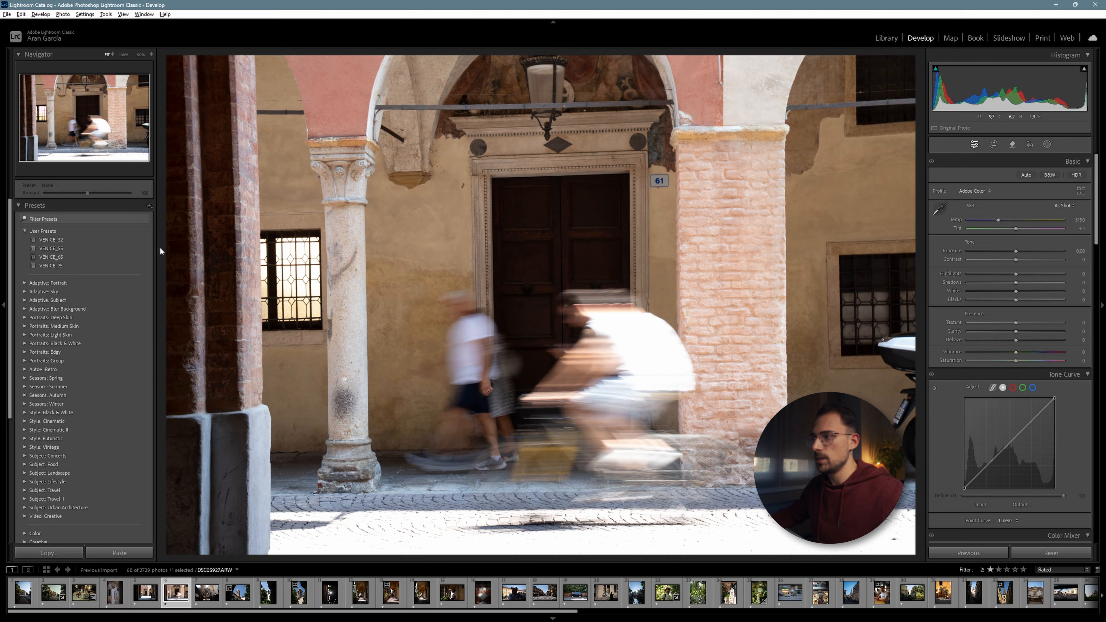
left_click(140, 249)
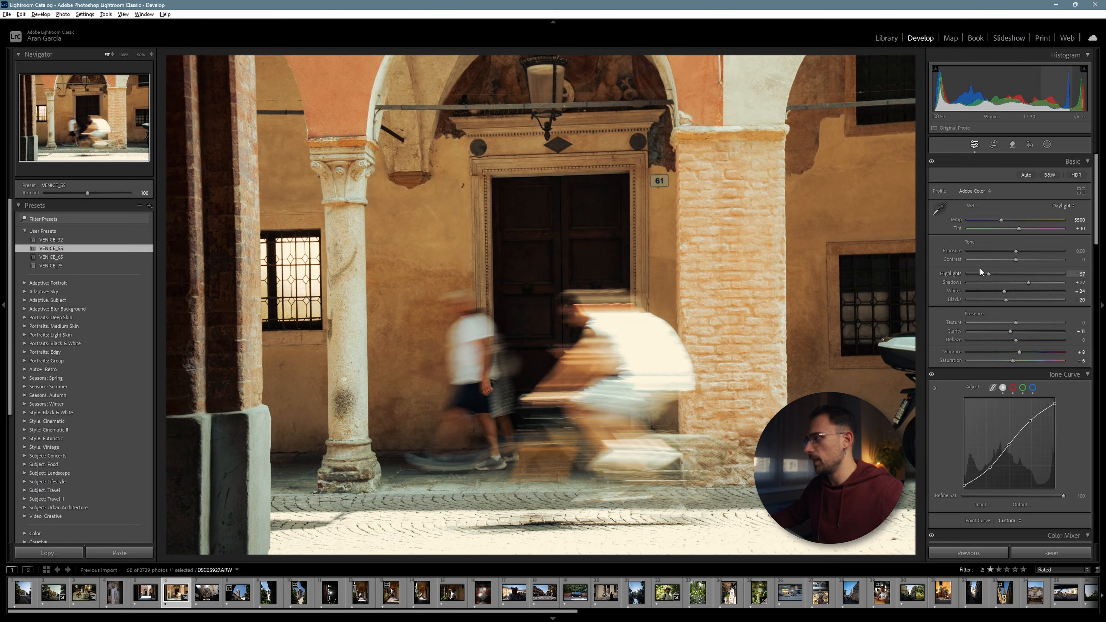
left_click_drag(989, 274, 1012, 253)
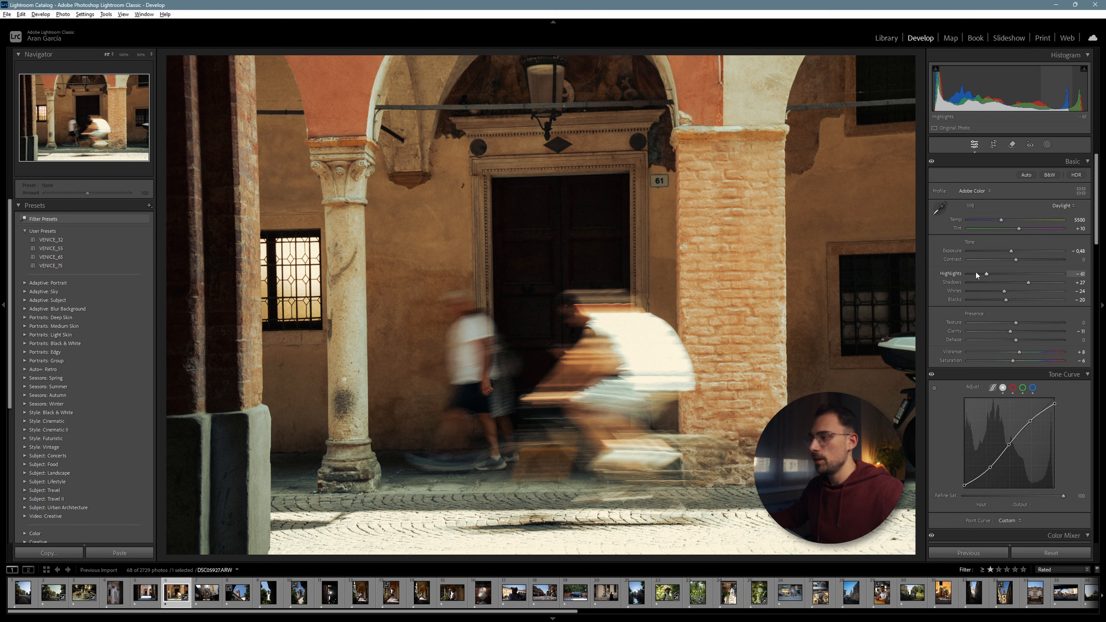
Step: Apply the VENICE_55 preset to the church interior photo with the altar and hanging lamps
left_click(884, 38)
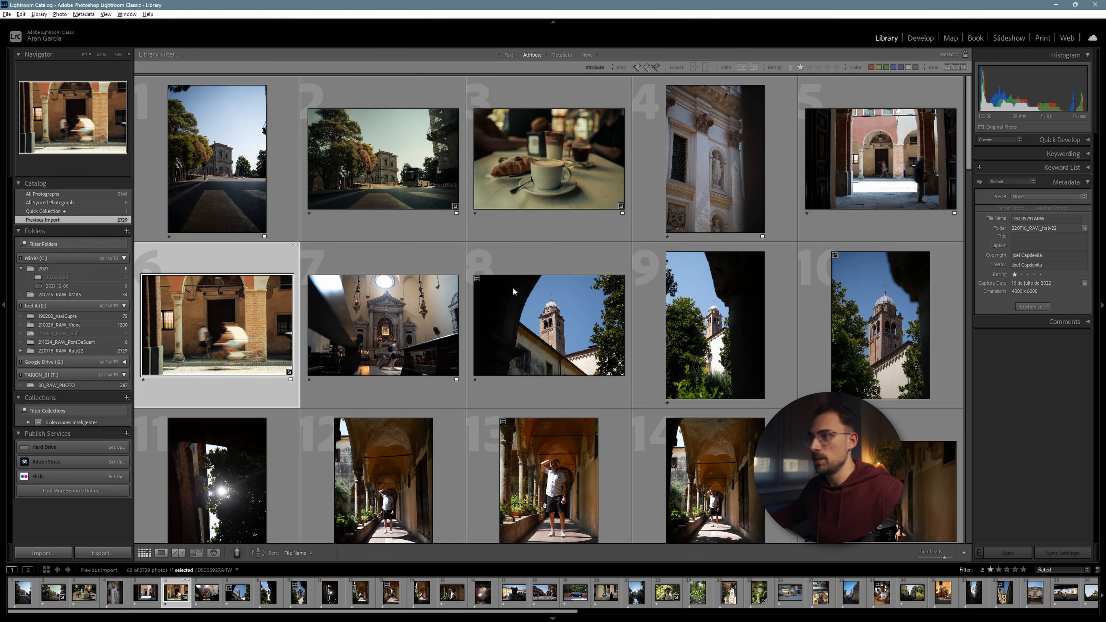
scroll(501, 293, "down", 3)
left_click(395, 211)
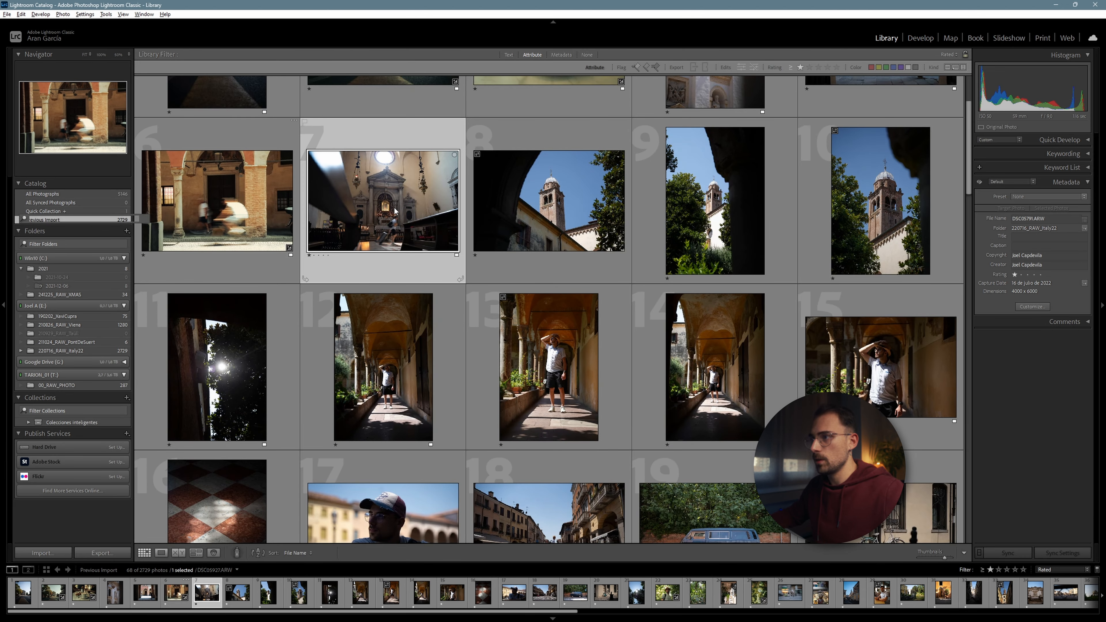
key("d")
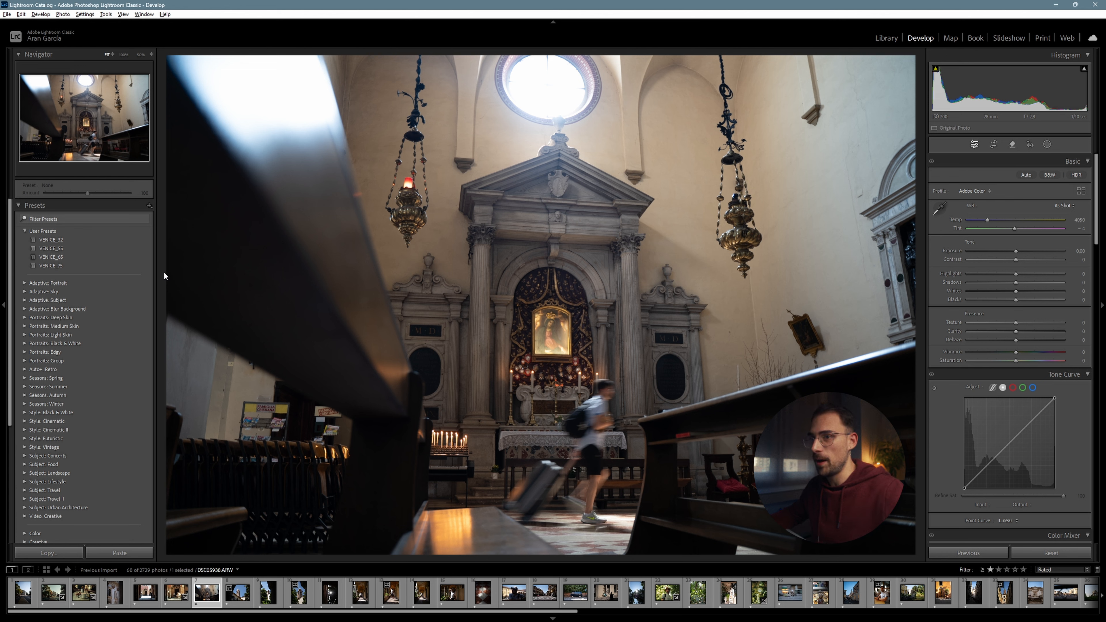
mouse_move(123, 249)
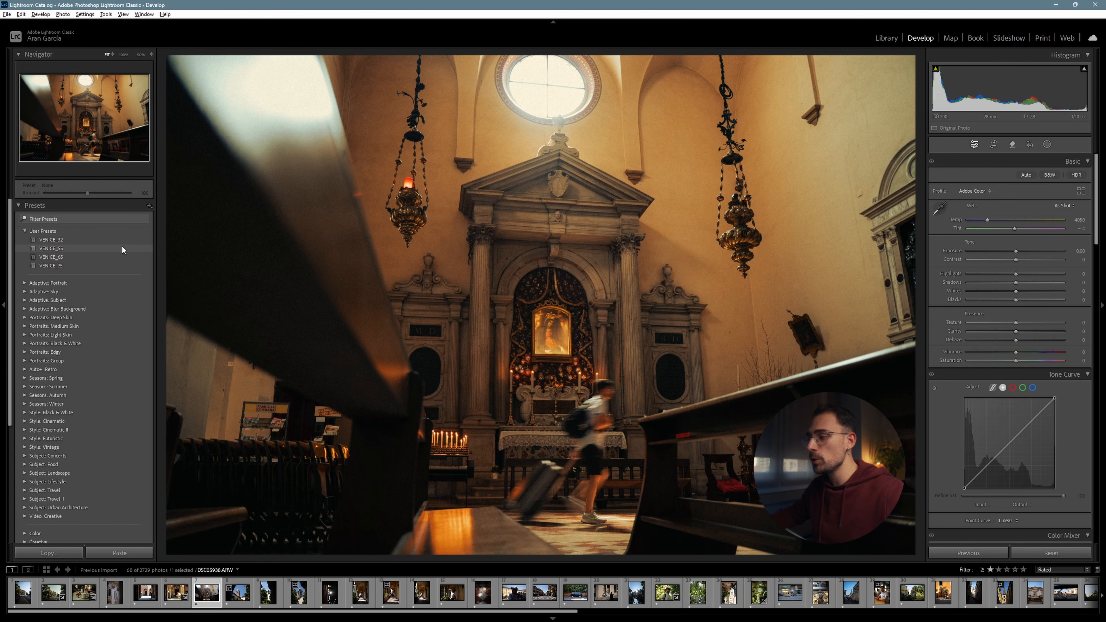
left_click(122, 248)
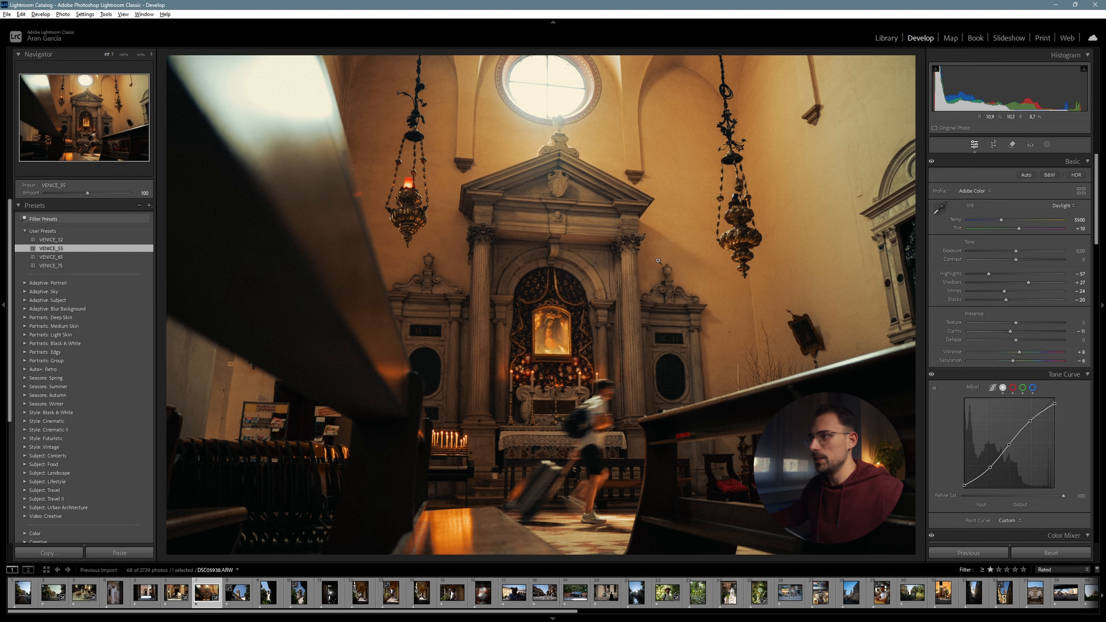
Step: Apply the VENICE_55 preset to the vertical bell tower photo framed by the dark column and raise its exposure to +0.39
left_click(888, 38)
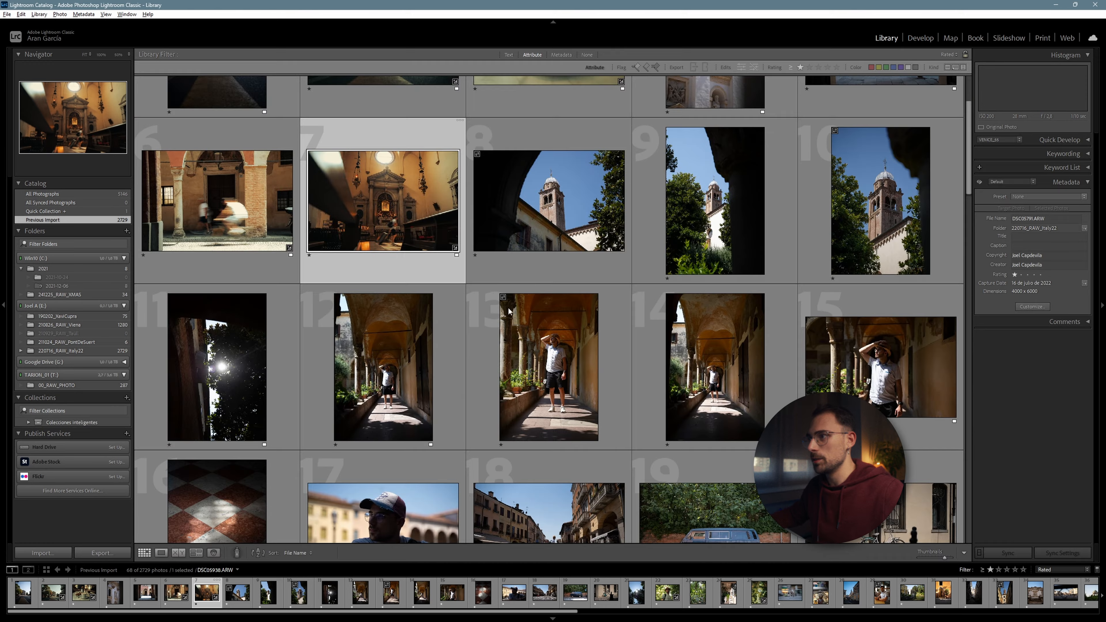
left_click(703, 238)
key("d")
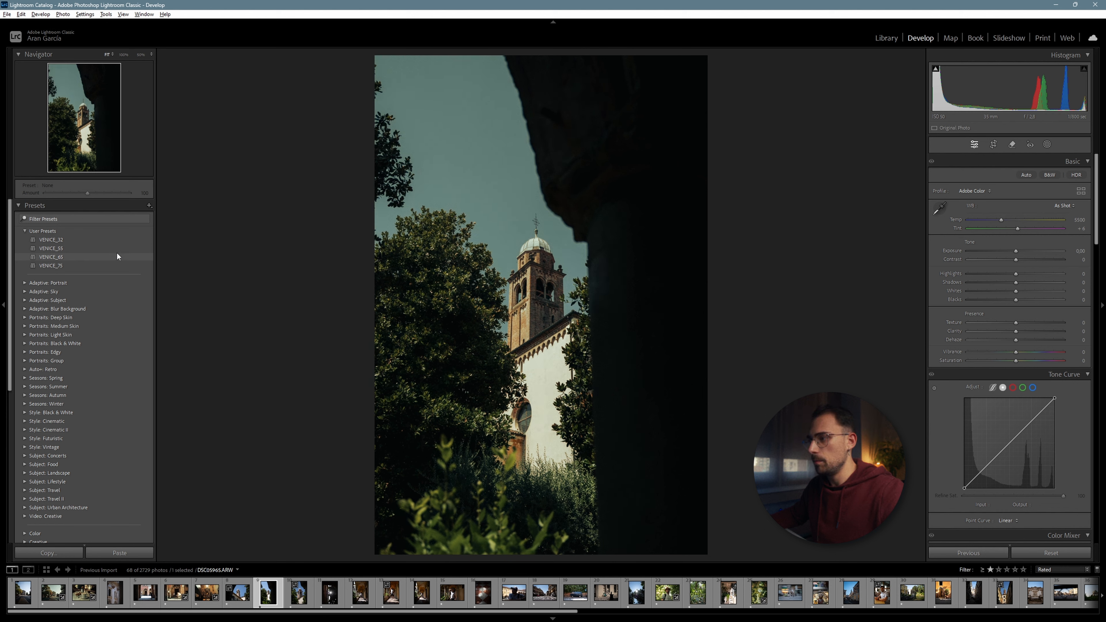
left_click(116, 249)
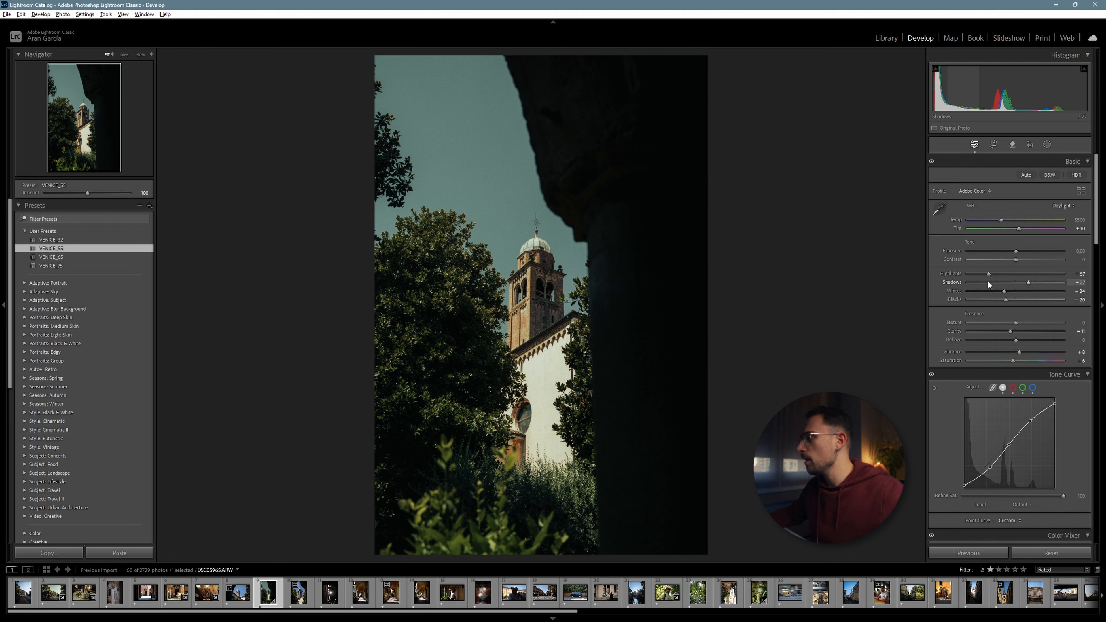
left_click_drag(1017, 252, 1021, 251)
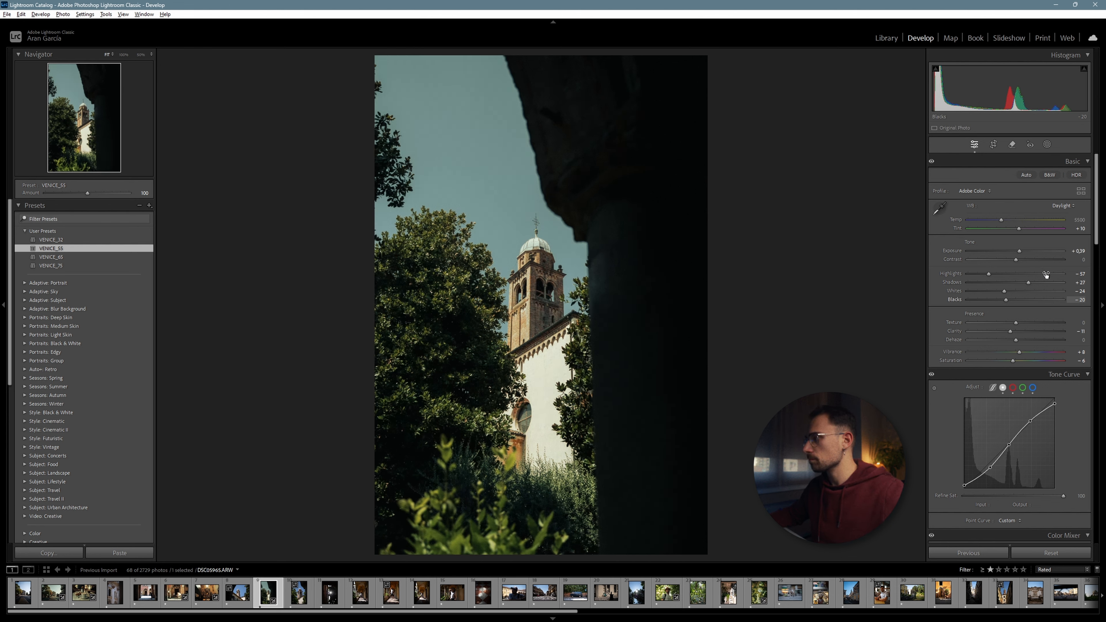
Step: Set the blue saturation of the bell tower photo to -29 in the Color Mixer
scroll(1091, 305, "down", 5)
scroll(1095, 250, "down", 1)
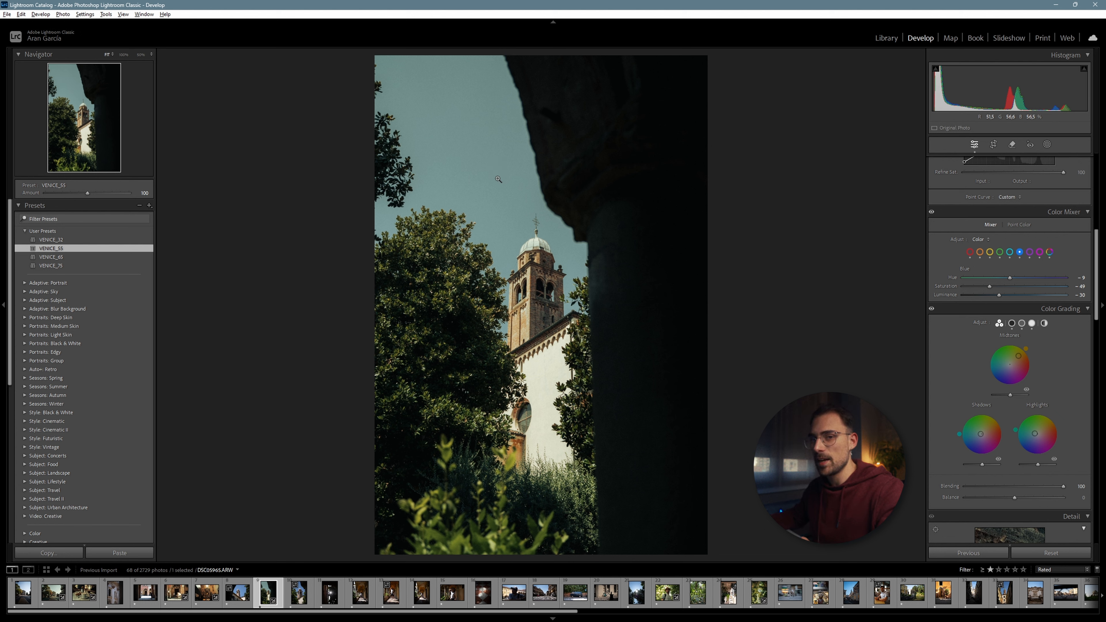
left_click_drag(990, 287, 1001, 286)
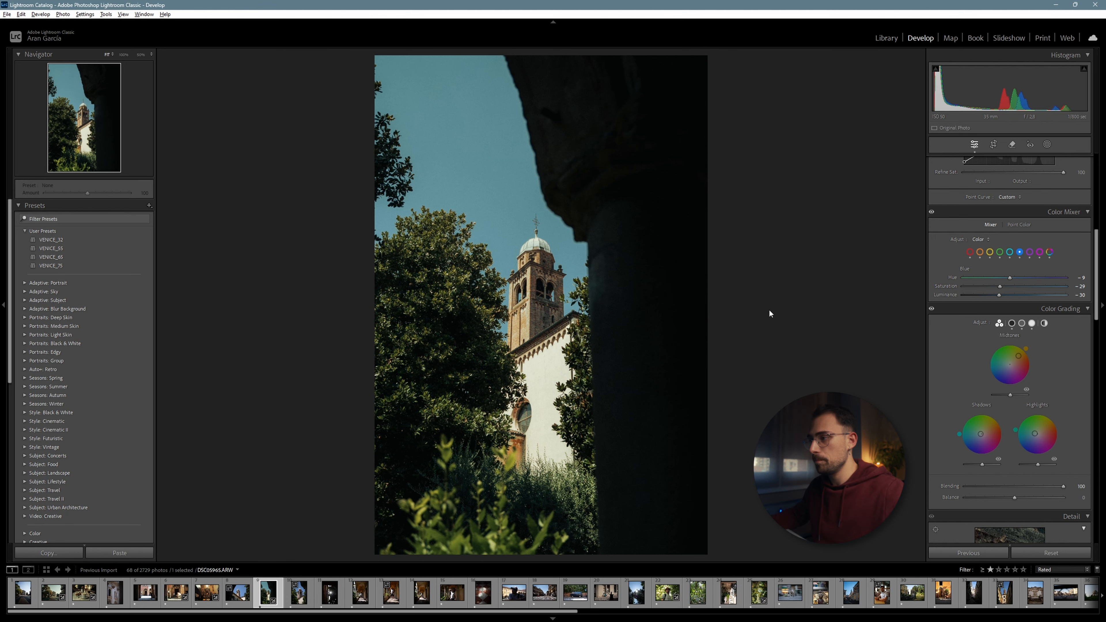
Step: Apply the VENICE_75 preset to the dark vertical photo of the sun shining through the tree
left_click(891, 38)
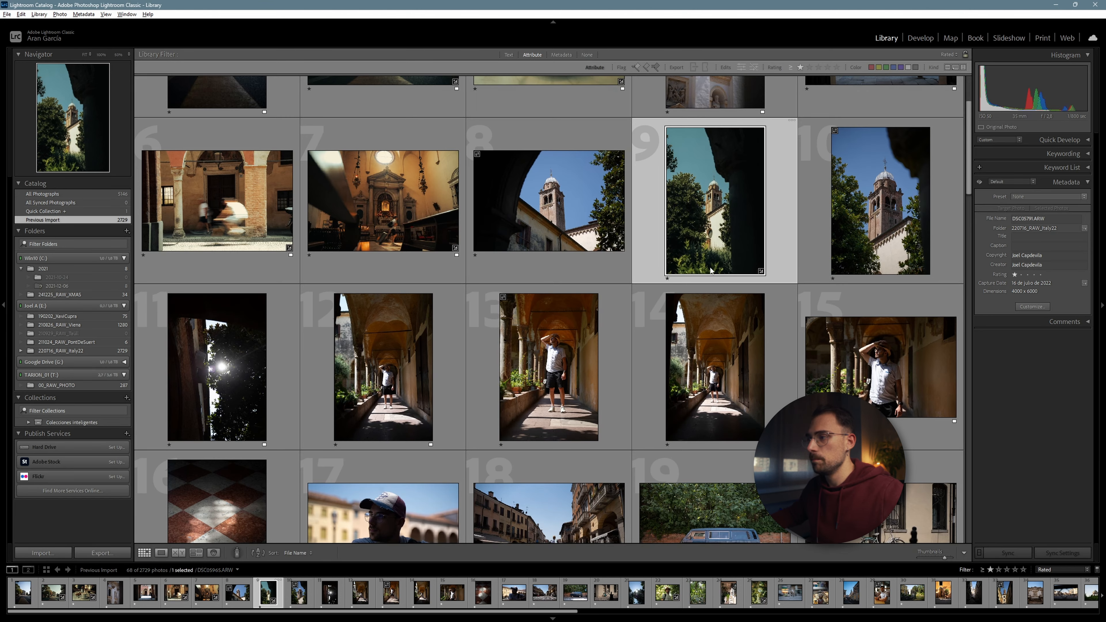
left_click(221, 404)
key("d")
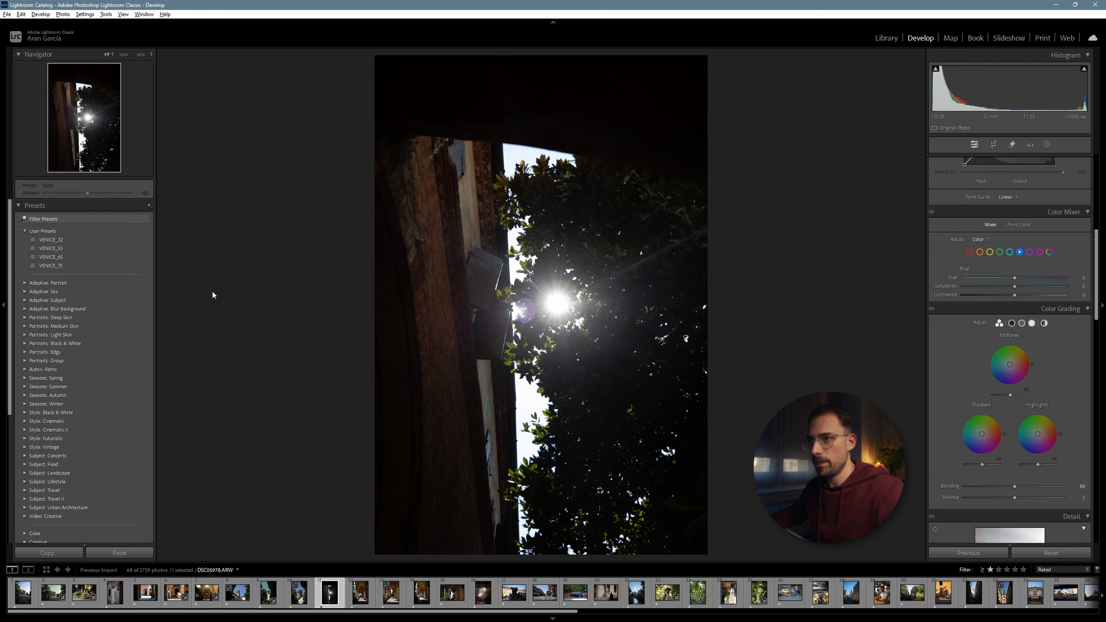
left_click(120, 265)
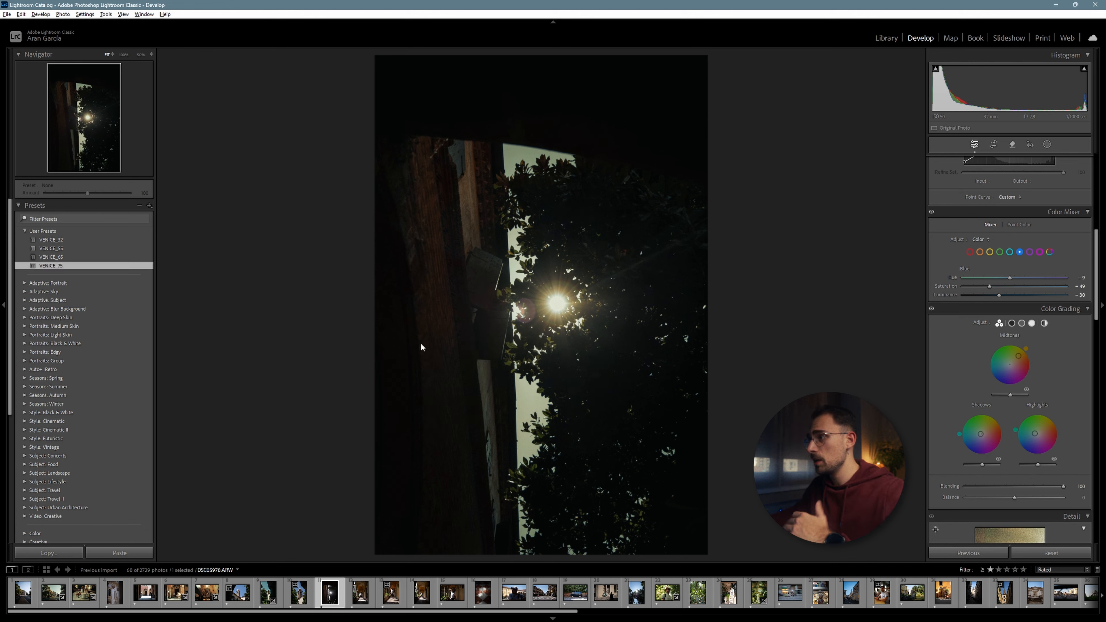
Step: Raise the sunlit tree photo's exposure to +1.47, and compare it with the original by resetting the edits and undoing the reset
scroll(1027, 392, "up", 5)
left_click_drag(1016, 251, 1031, 252)
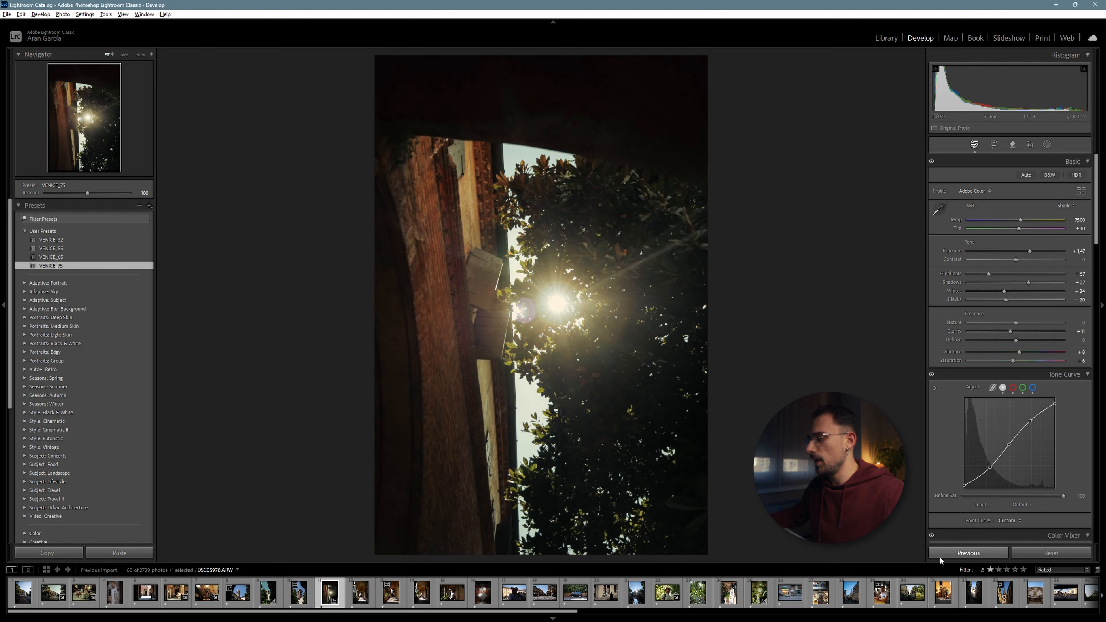
left_click(1044, 553)
key("ctrl+z")
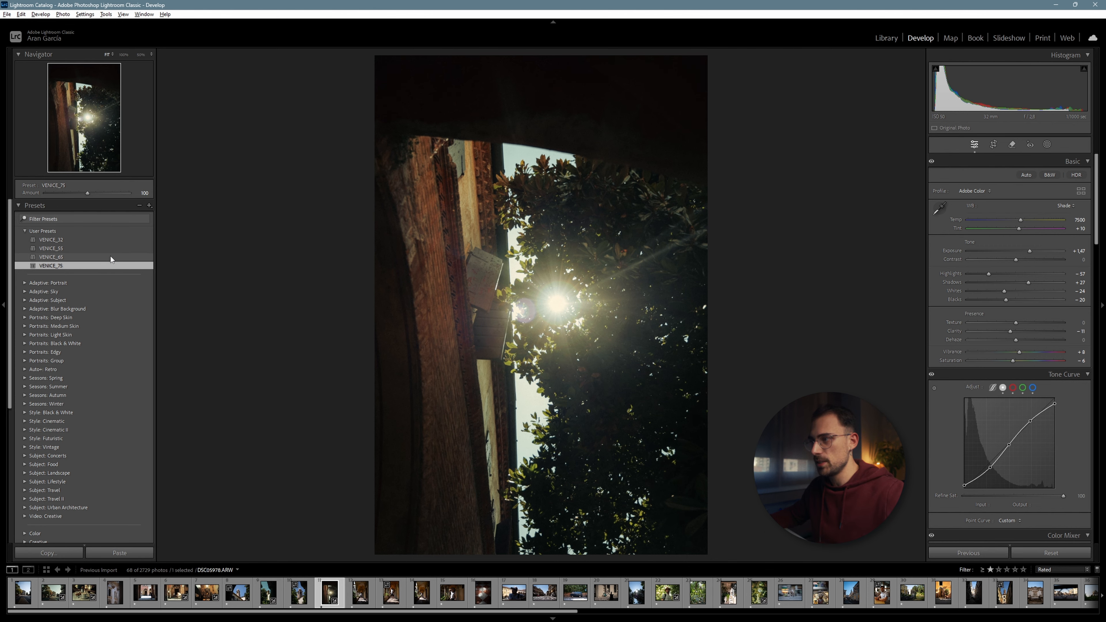
Step: Apply the VENICE_55 preset to the horizontal portrait of the man holding his hat in the arcade
left_click(886, 38)
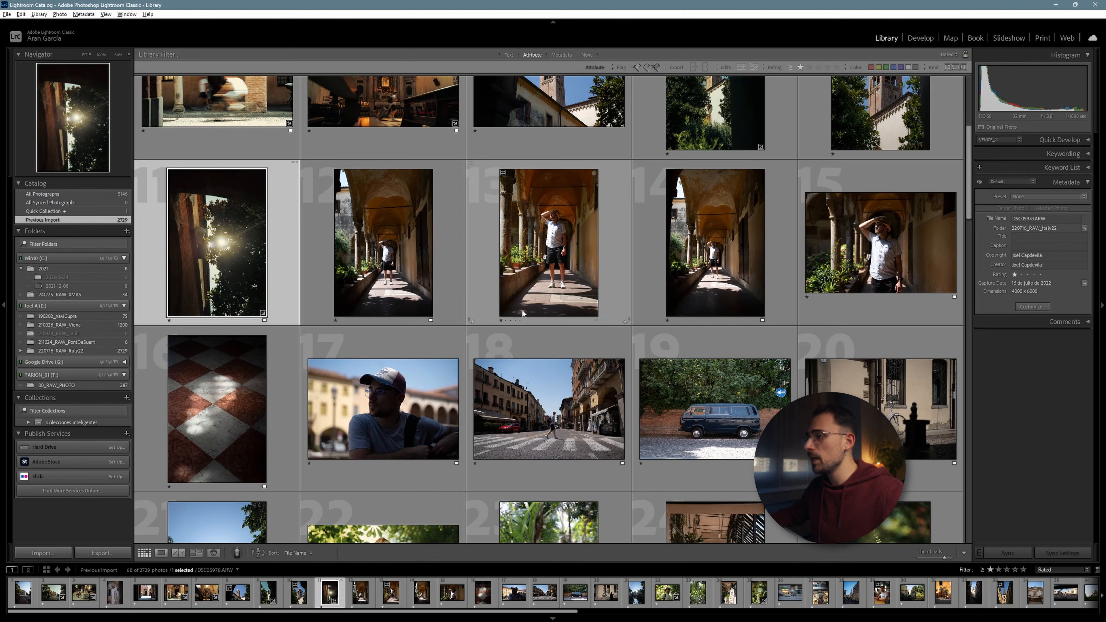
scroll(523, 326, "down", 3)
left_click(881, 126)
key("d")
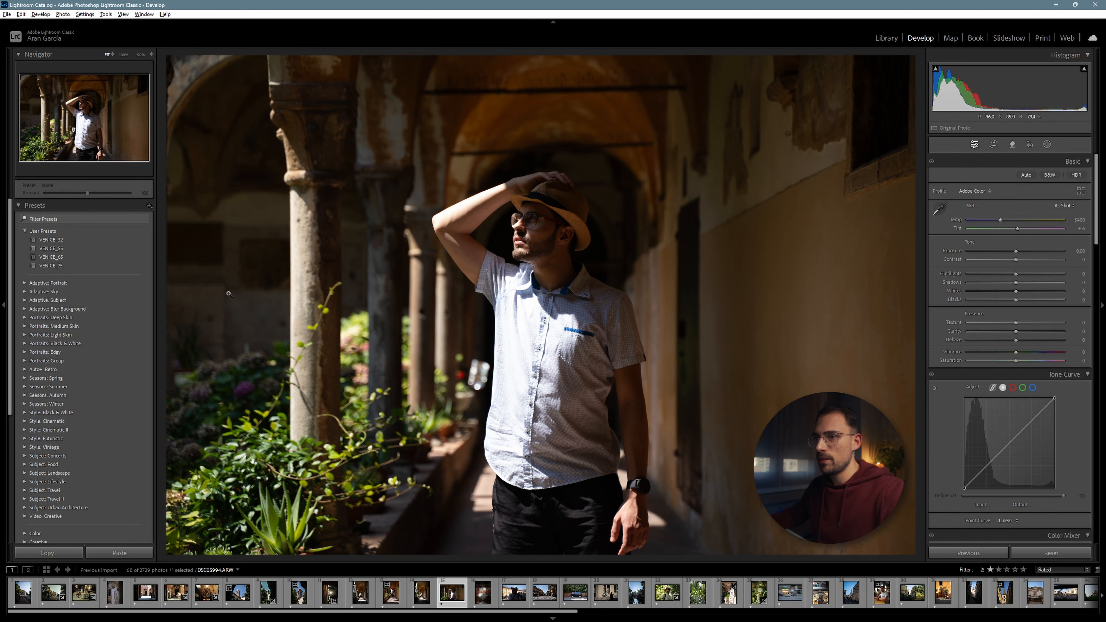
mouse_move(115, 264)
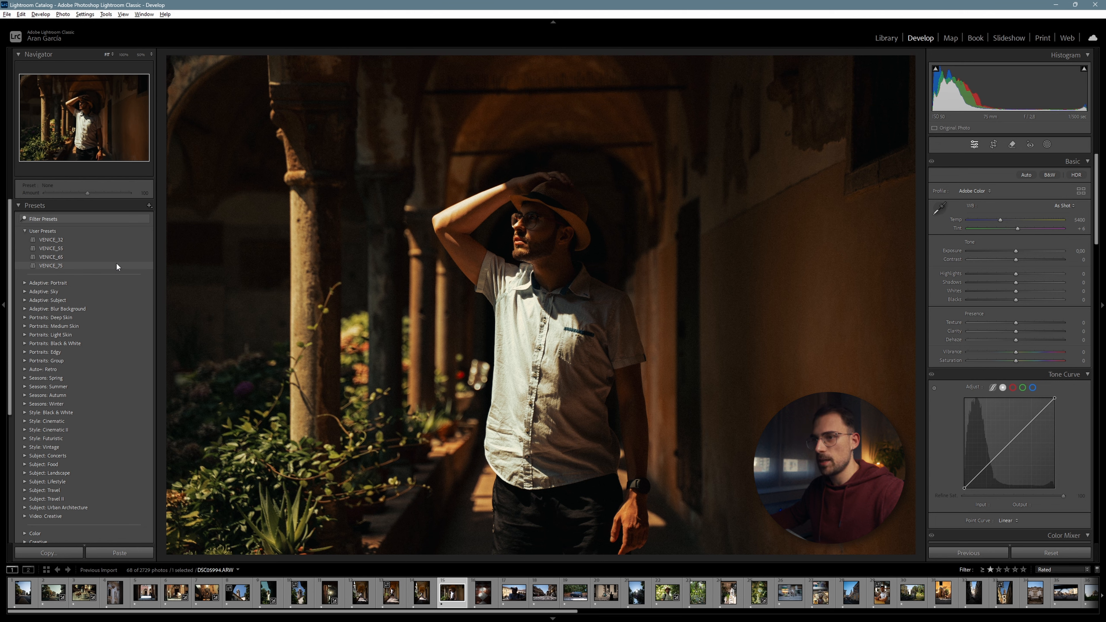
left_click(114, 248)
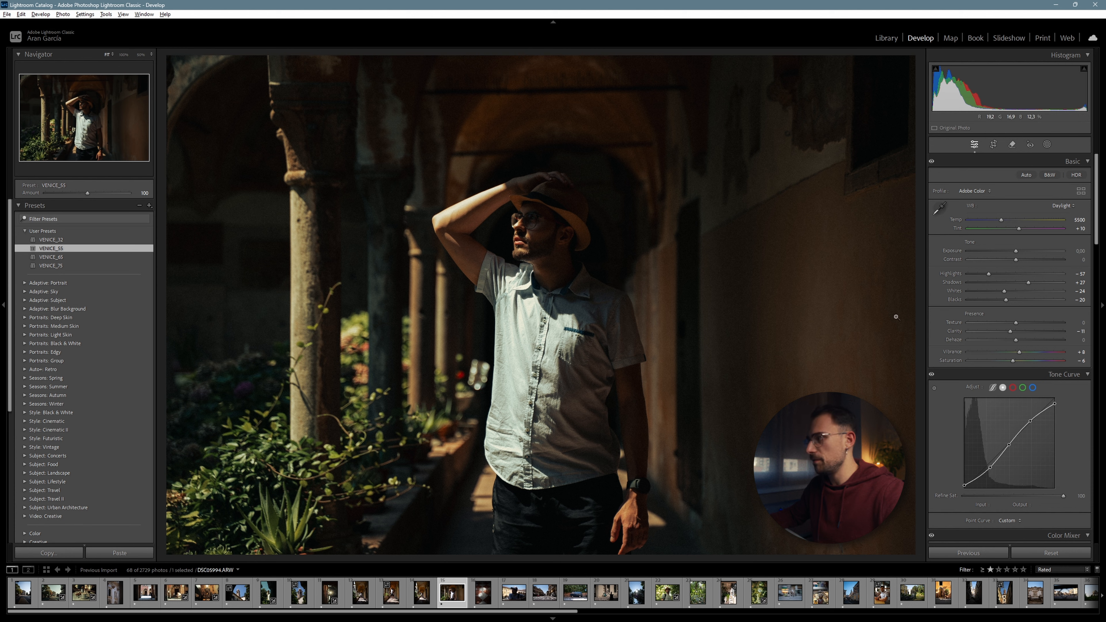
Step: Set the portrait's exposure to +0.84, and compare it with the original by resetting the edits and undoing the reset
left_click_drag(1018, 253, 1026, 253)
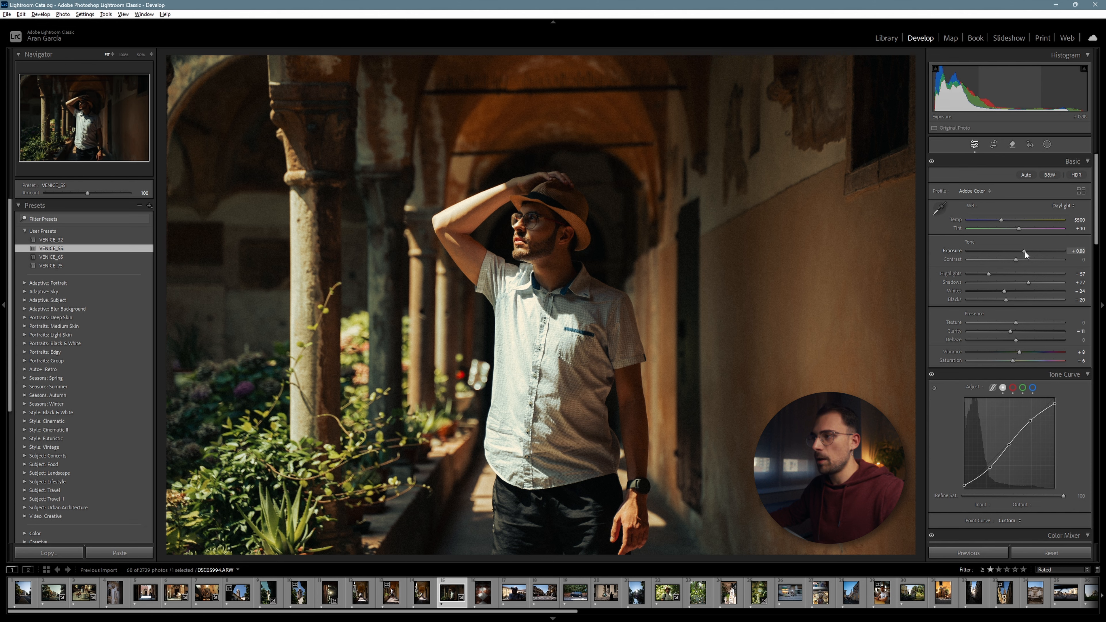
left_click_drag(1025, 252, 1024, 252)
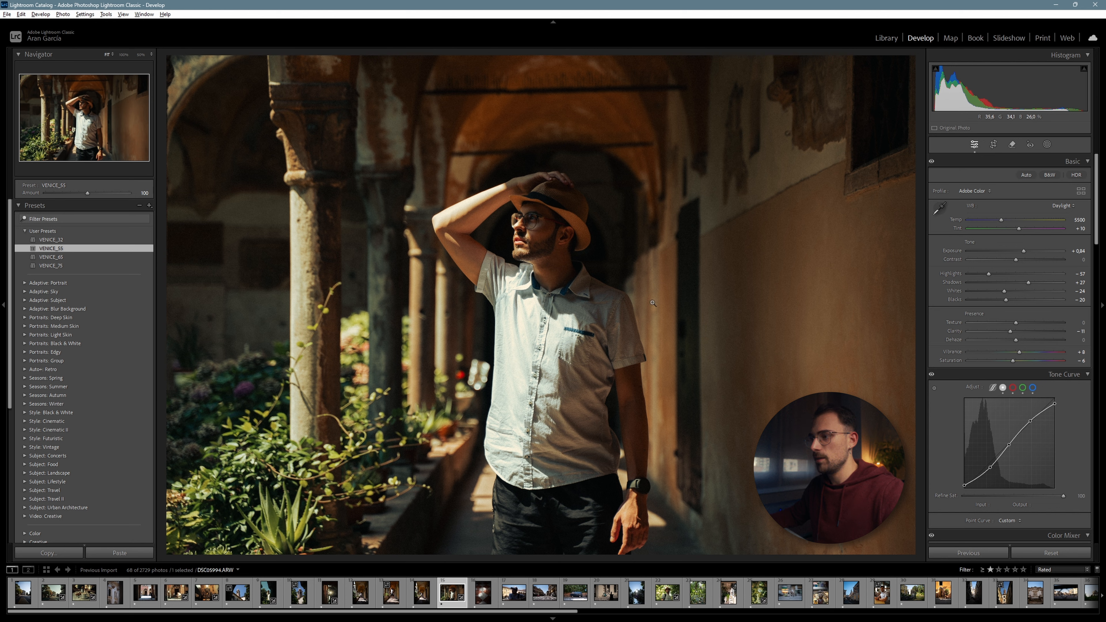
left_click(1033, 555)
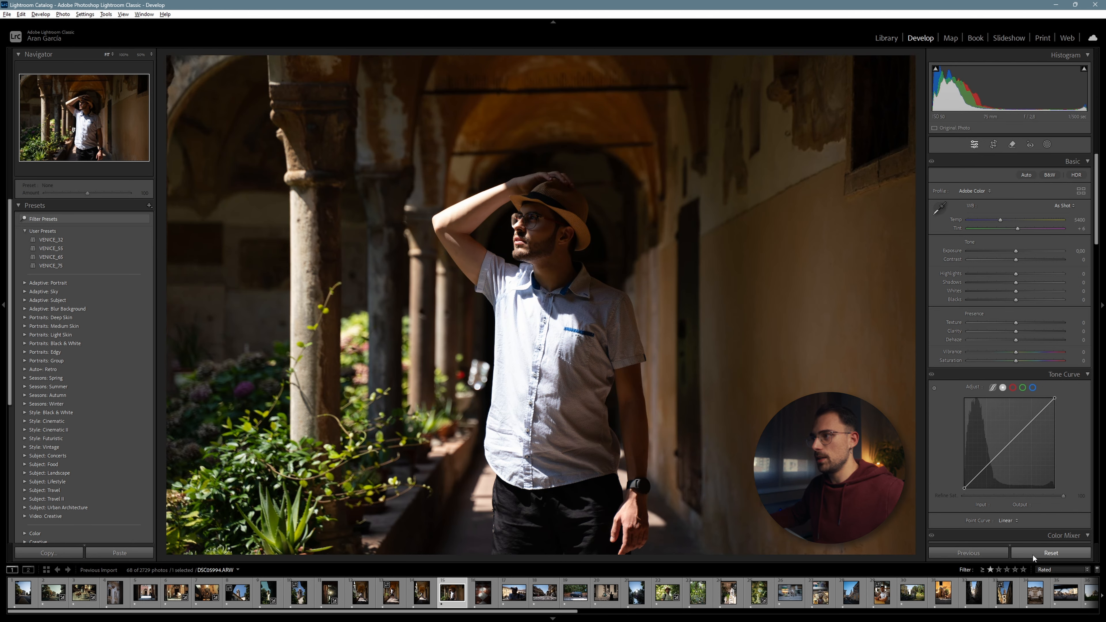
key("ctrl+z")
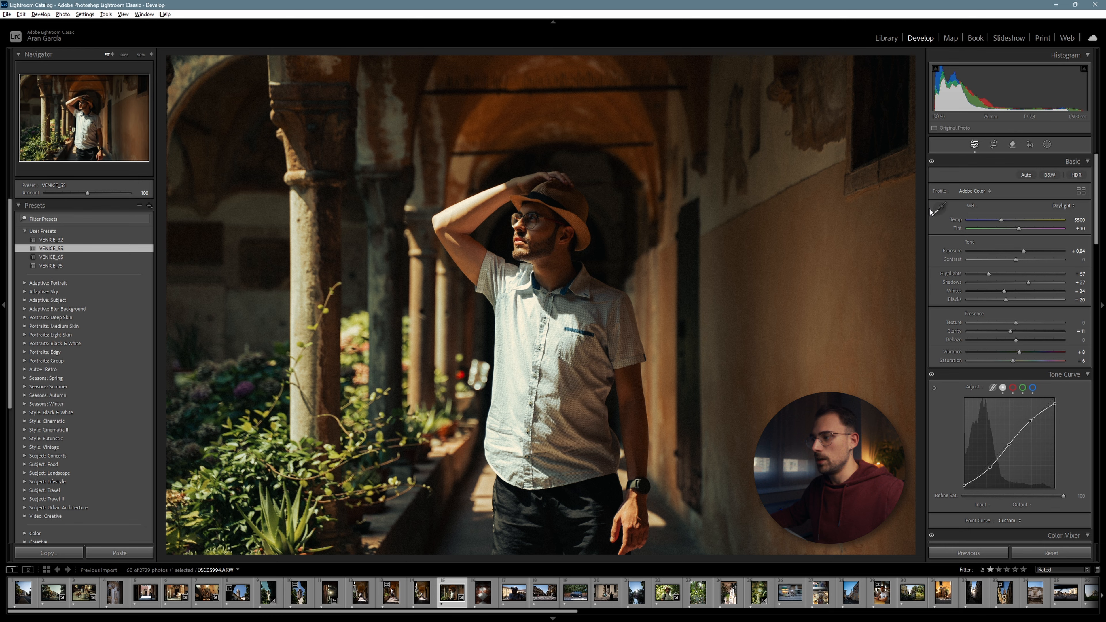
Step: Apply the VENICE_75 preset to the backlit horizontal portrait of the man wearing a cap
left_click(891, 38)
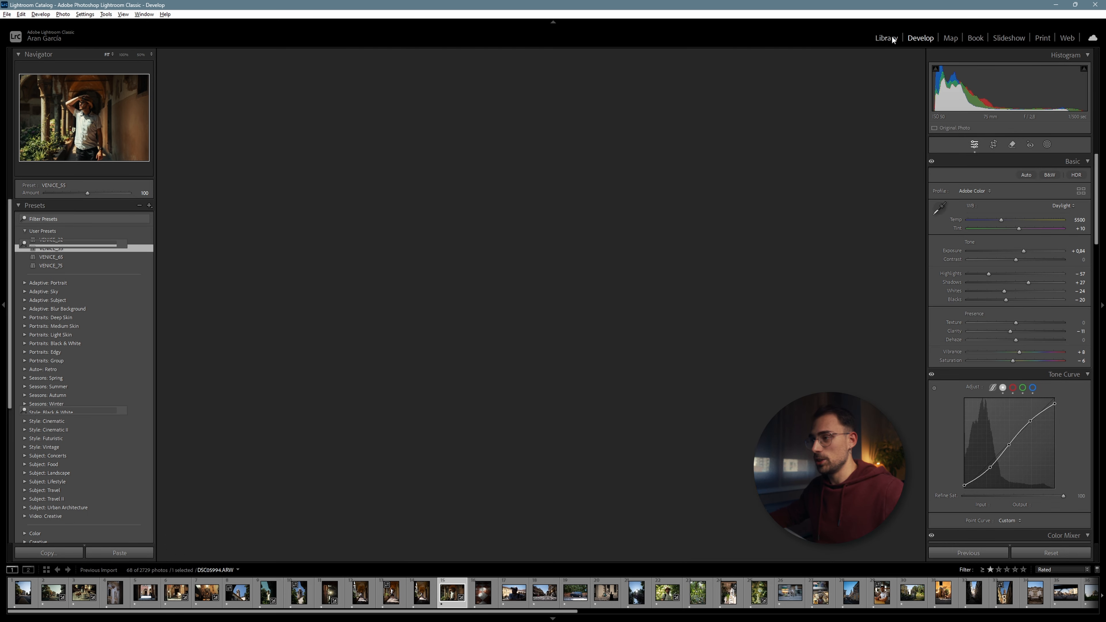
scroll(640, 305, "down", 3)
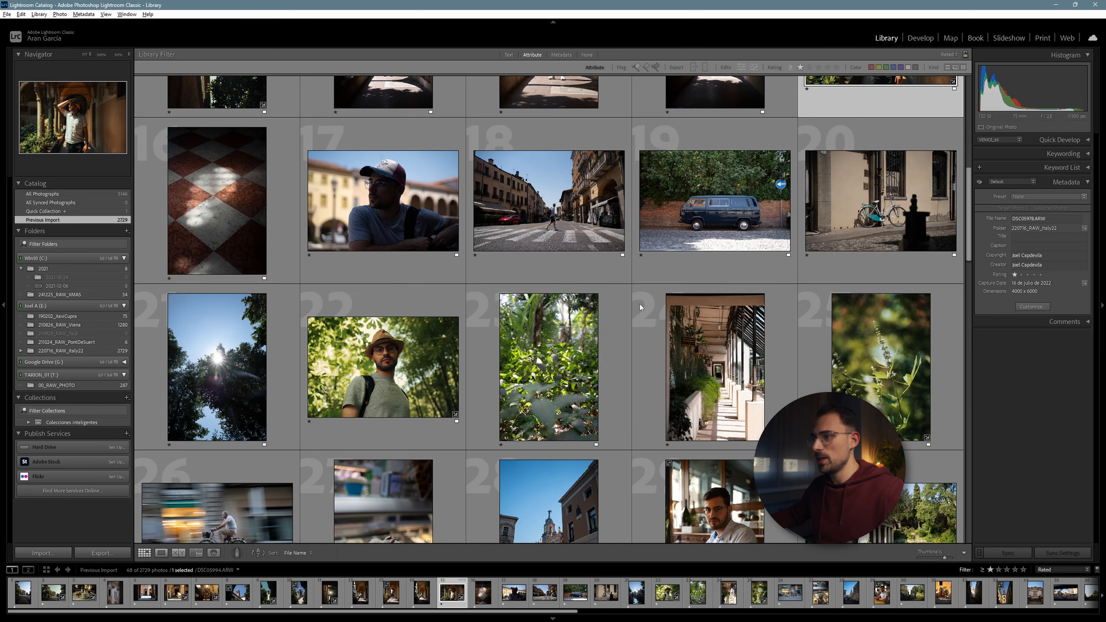
left_click(698, 229)
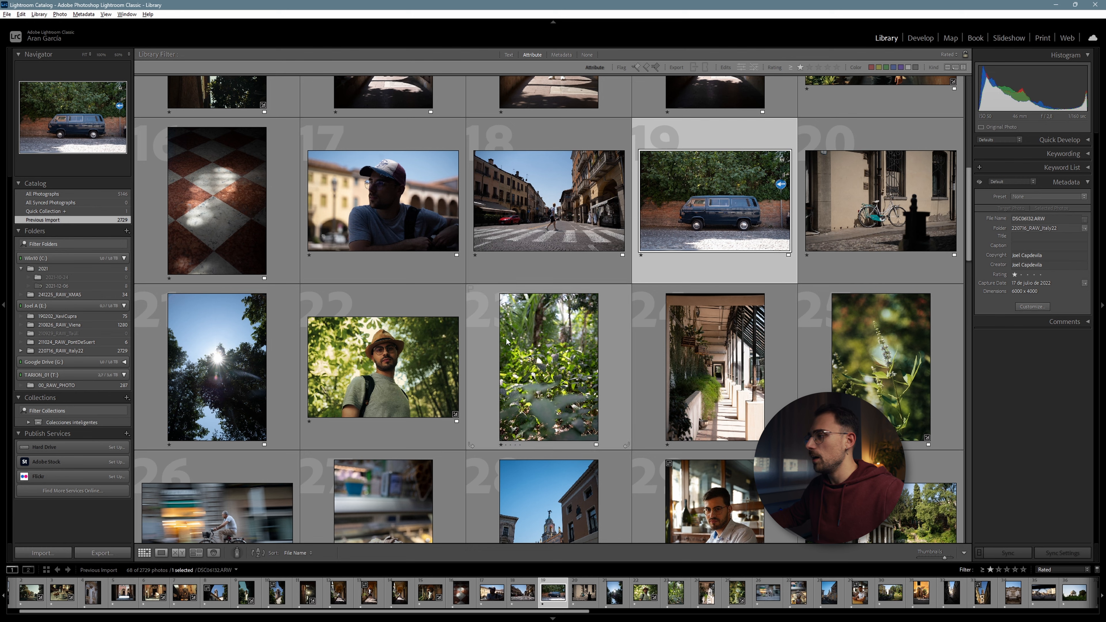
left_click(405, 205)
key("d")
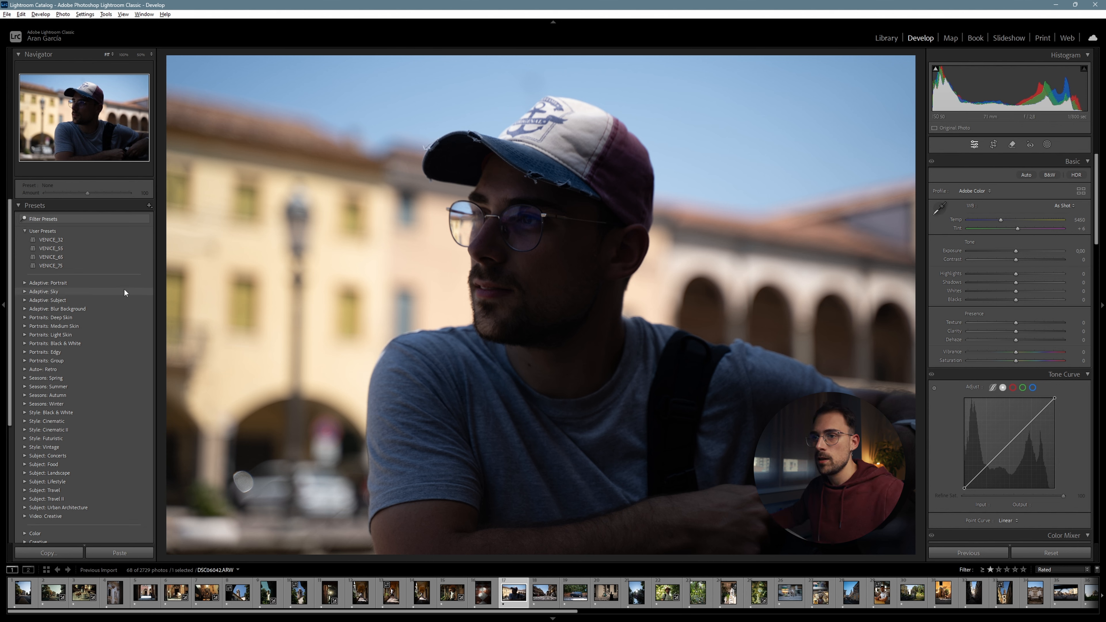
mouse_move(117, 268)
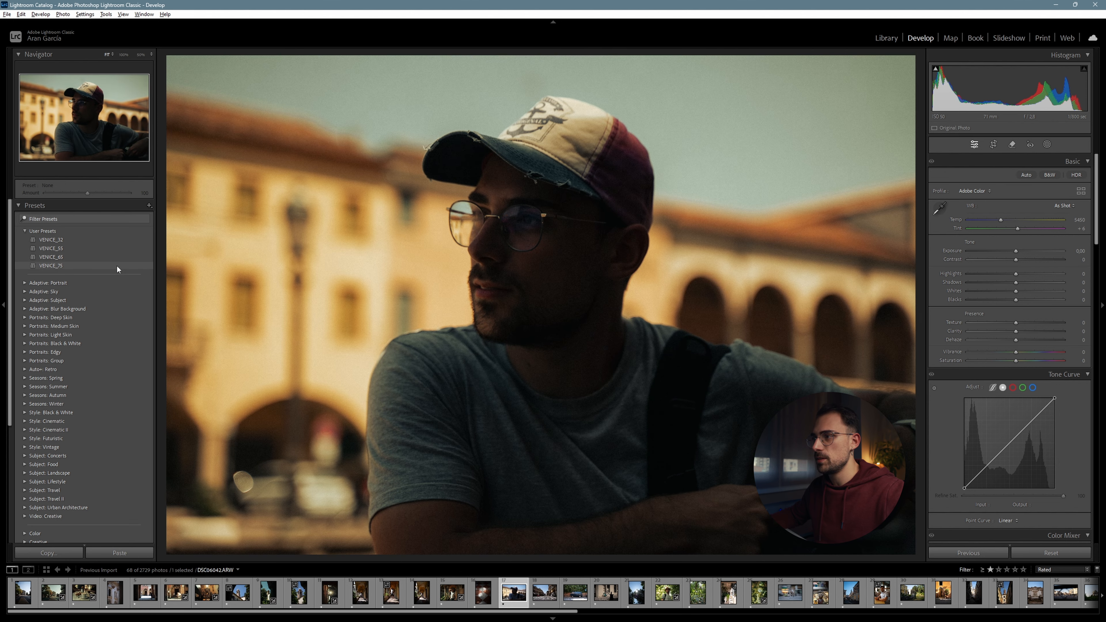
left_click(117, 266)
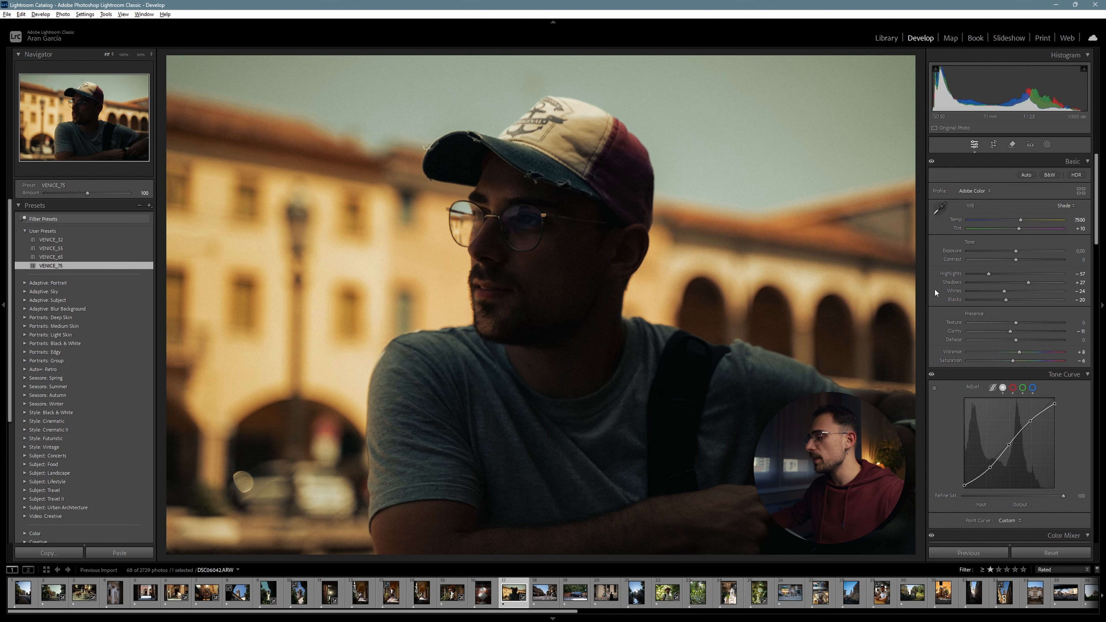
Step: Set the cap portrait's exposure to +0.29 and its shadows to +58
left_click_drag(1016, 250, 1018, 251)
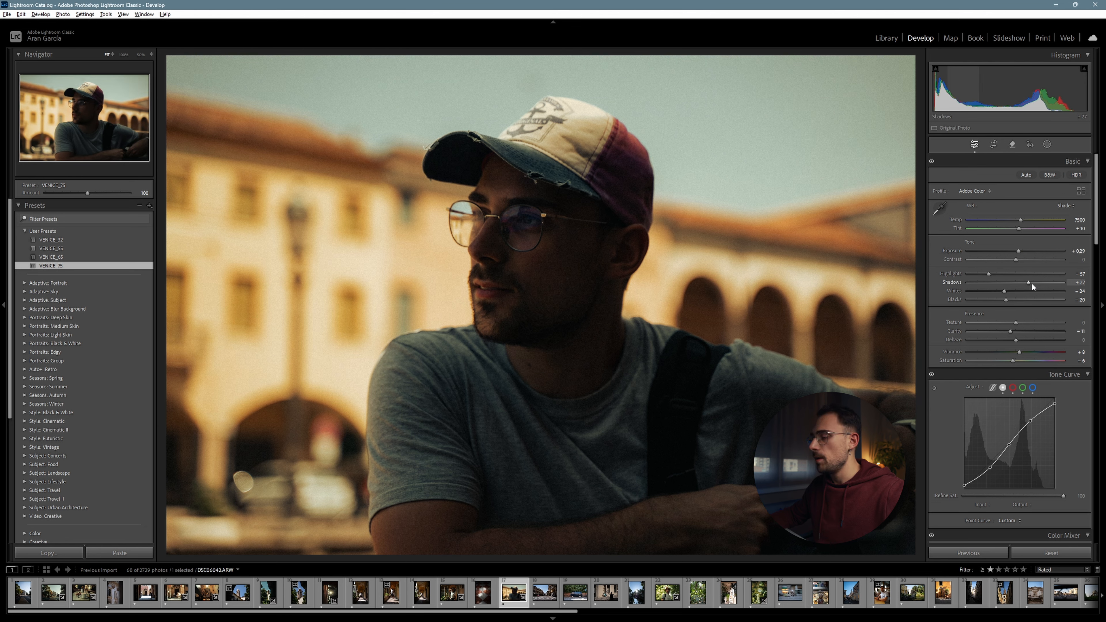
left_click_drag(1028, 283, 1043, 283)
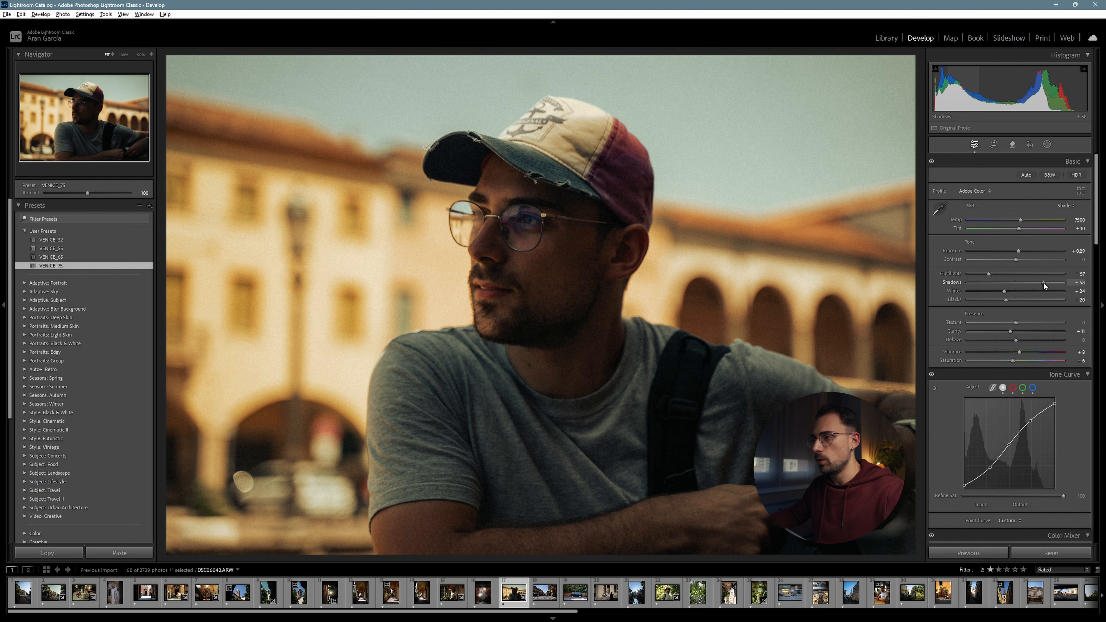
Step: Lower the cap portrait's blue saturation and set its orange saturation to -27 in the Color Mixer
scroll(1043, 283, "down", 5)
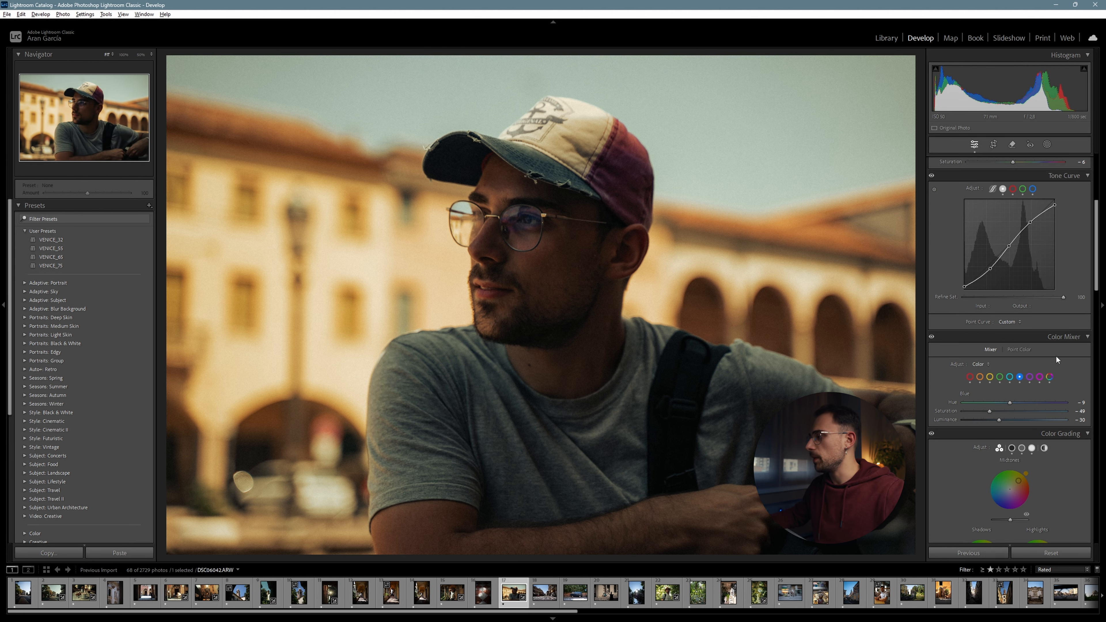
left_click_drag(986, 411, 978, 411)
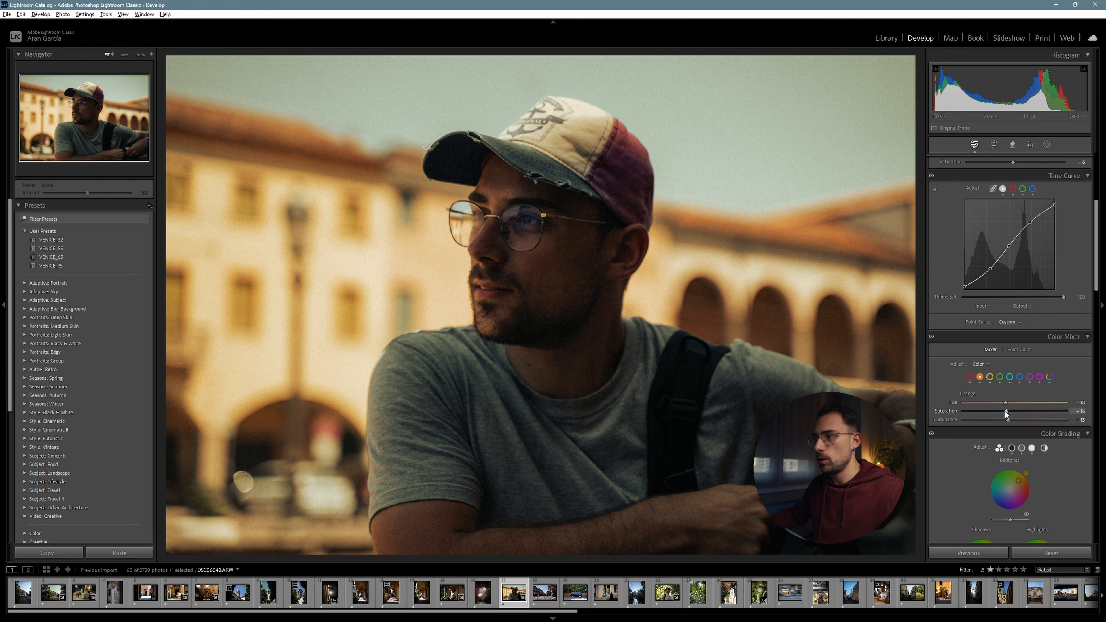
left_click_drag(1000, 412, 1001, 412)
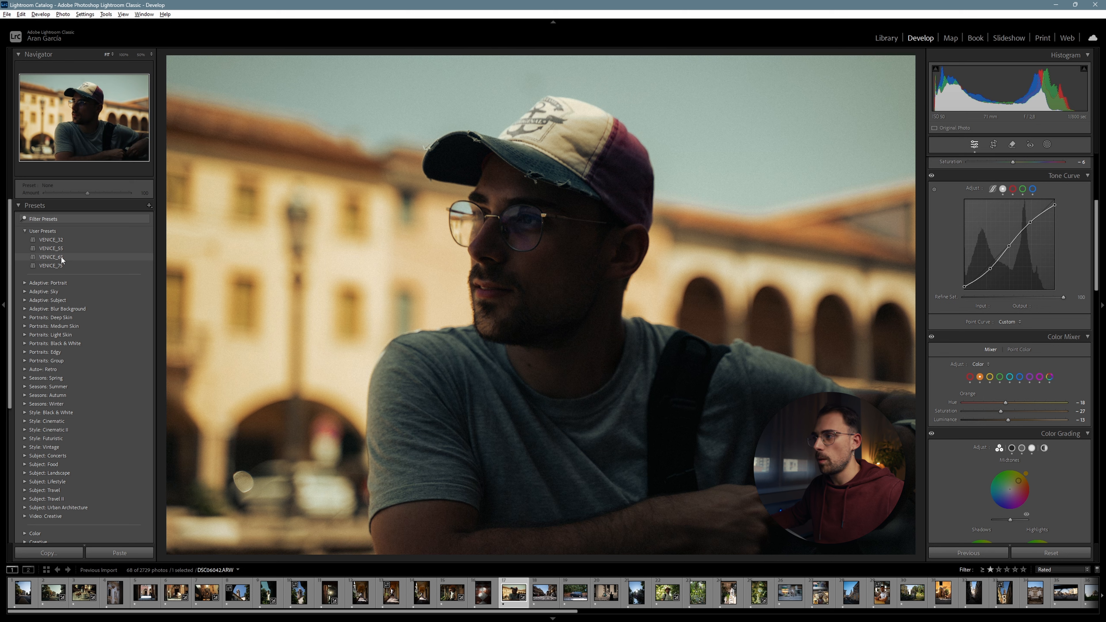
Step: Replace the cap portrait's look with the VENICE_65 preset and review its color mixer and color grading settings
left_click(62, 257)
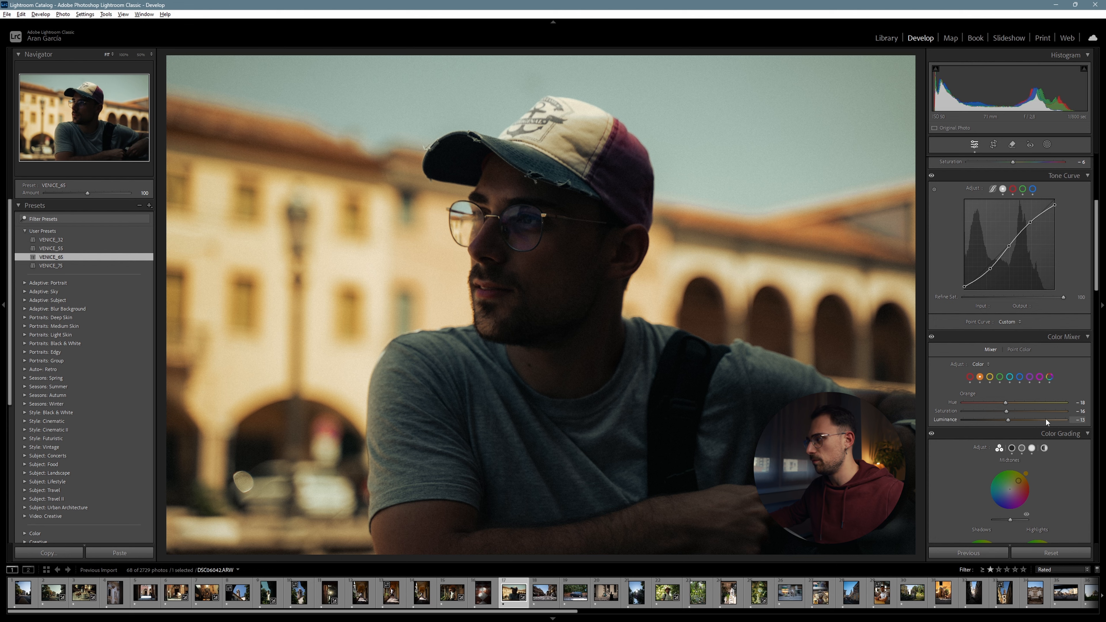
scroll(1045, 411, "up", 2)
scroll(1039, 413, "down", 3)
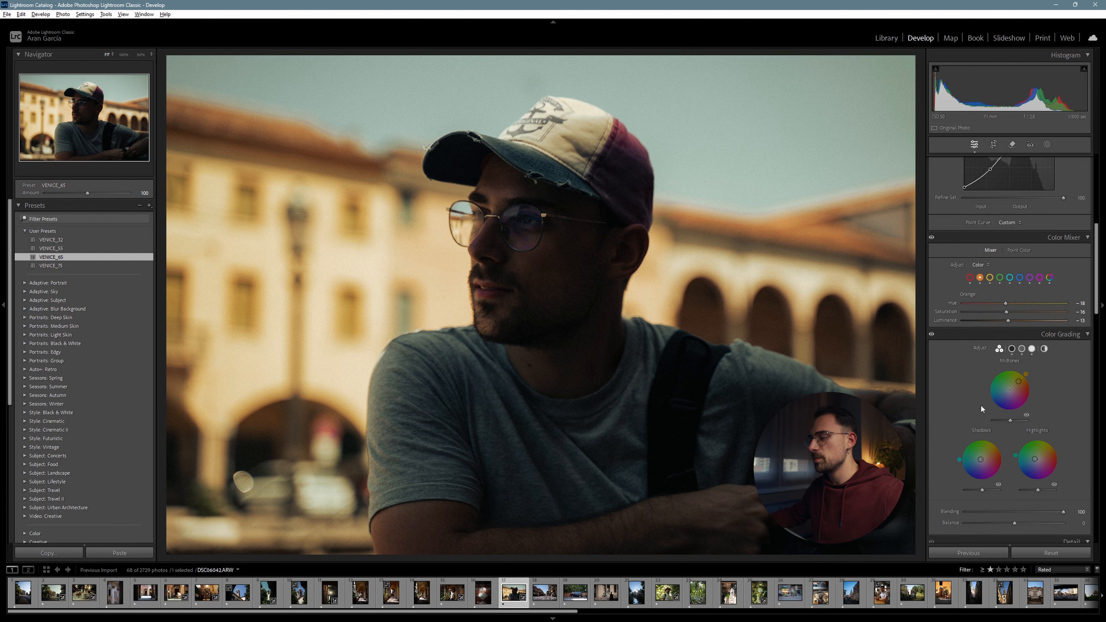
Step: Raise the cap portrait's shadows to +49, and compare it with the original by resetting the edits and undoing the reset
scroll(981, 405, "up", 6)
left_click_drag(1031, 282, 1041, 282)
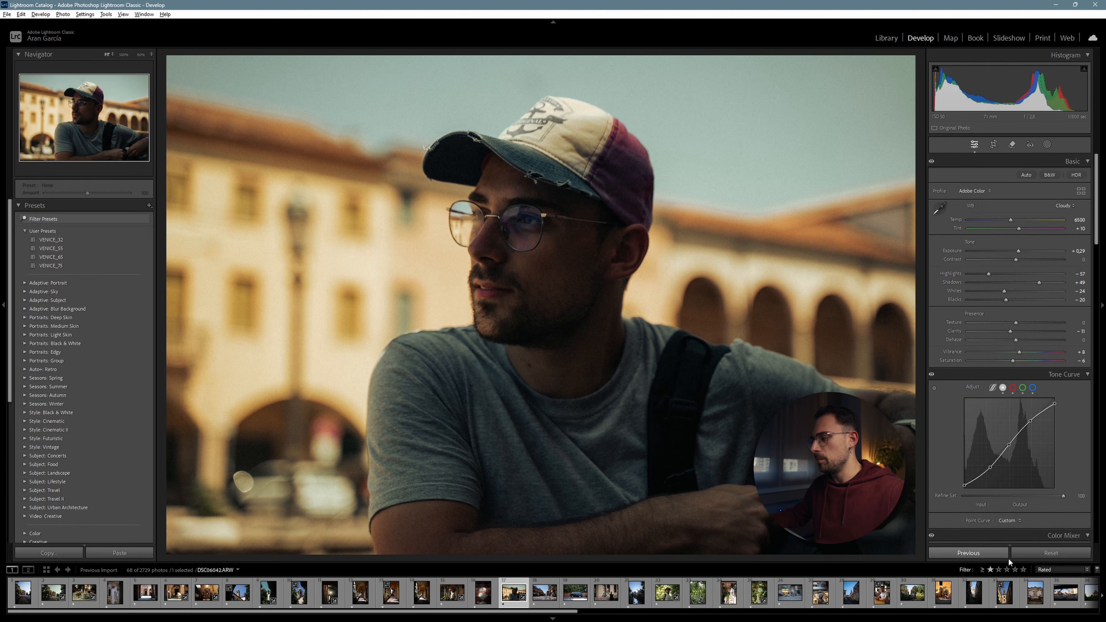
left_click(1031, 554)
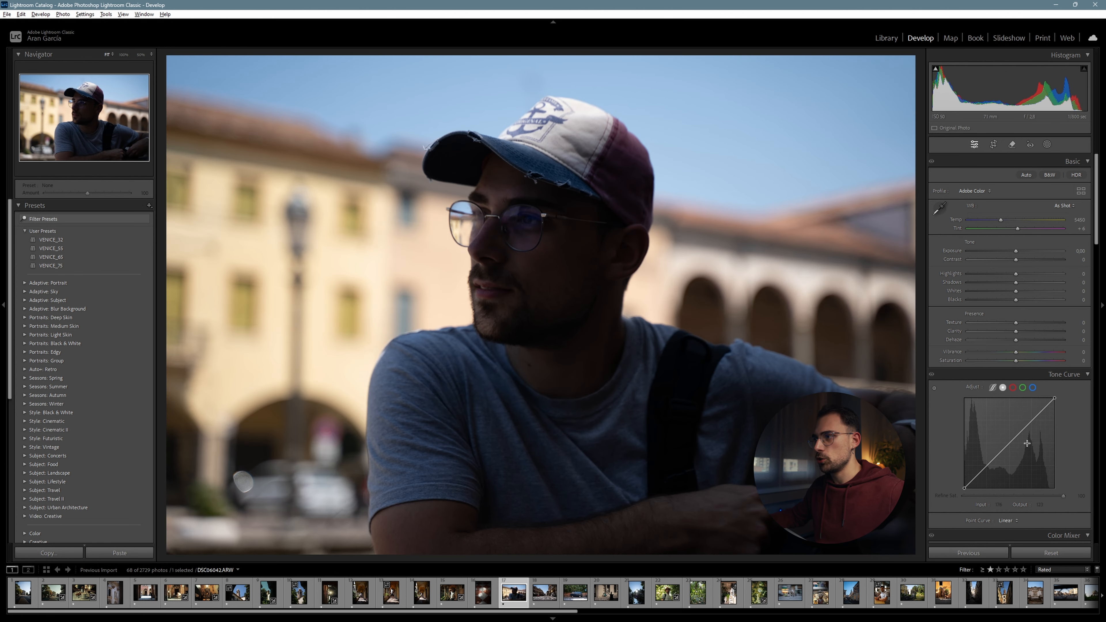
key("ctrl+z")
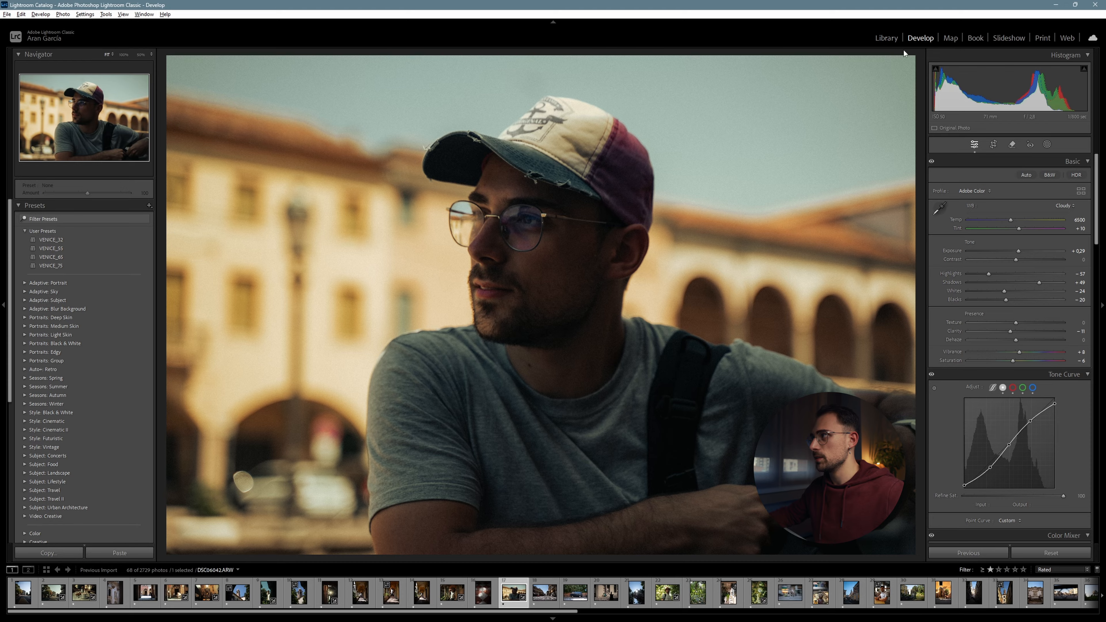
Step: Apply the VENICE_55 preset to the vertical photo of dense green foliage and set its exposure to -0.75
left_click(887, 38)
scroll(653, 300, "down", 3)
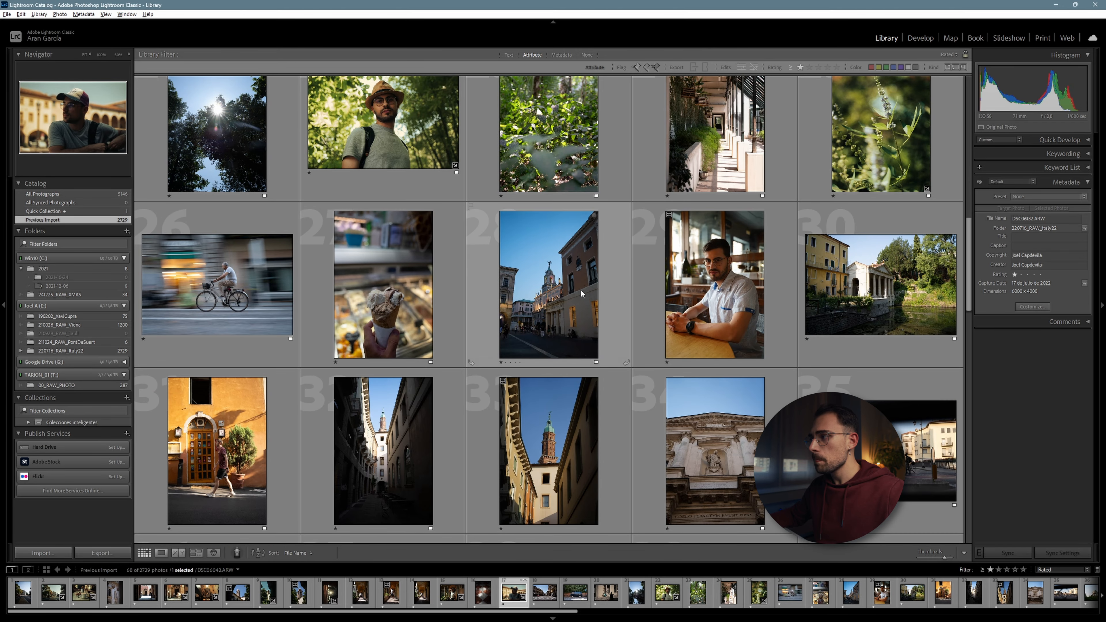
left_click(557, 166)
key("d")
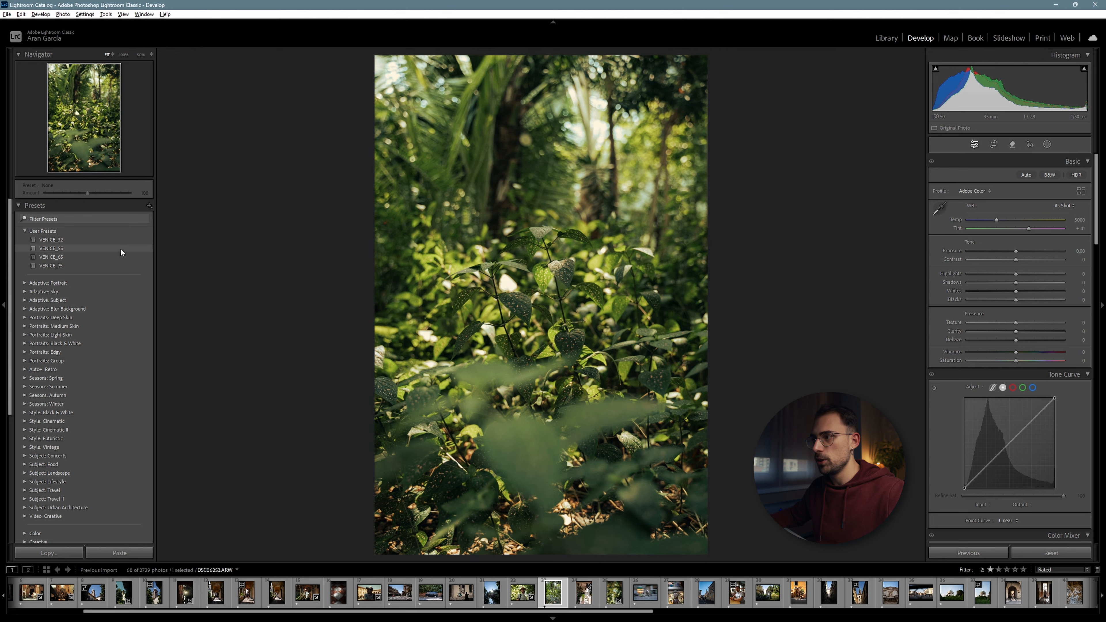
left_click(120, 248)
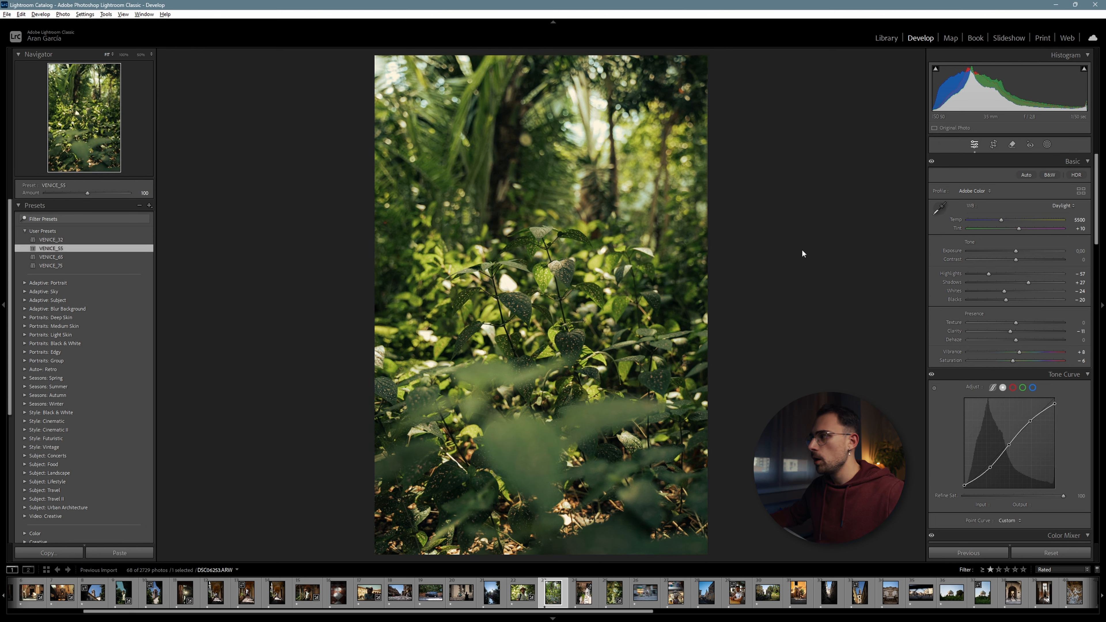
left_click_drag(1018, 252, 1010, 250)
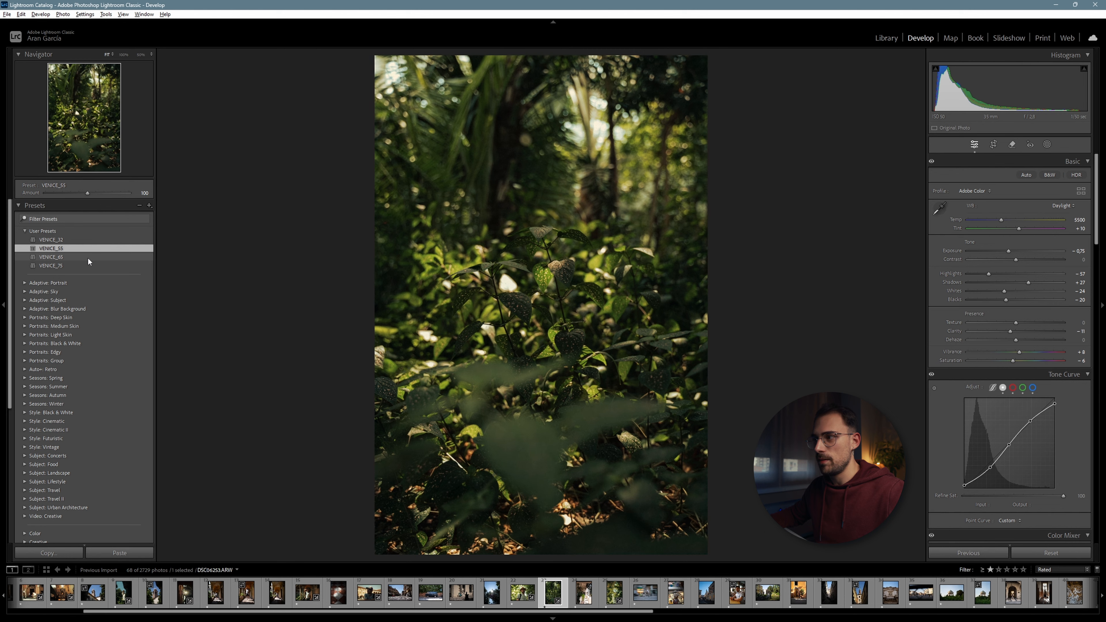
Step: Open the vertical photo of the hand holding an ice cream cone for developing
left_click(898, 38)
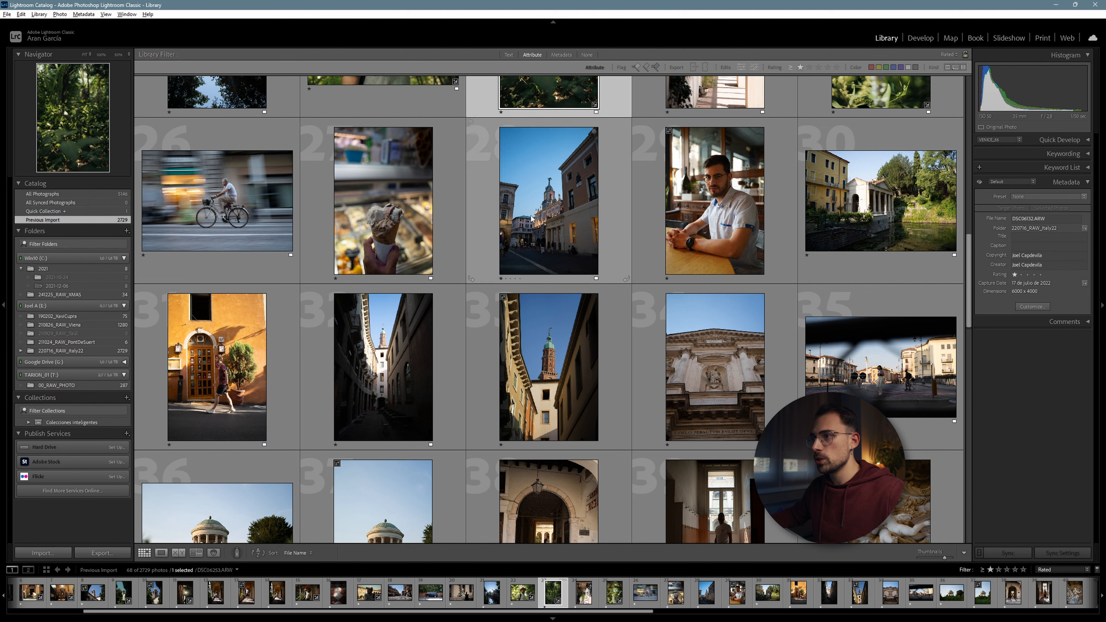
left_click(390, 214)
key("d")
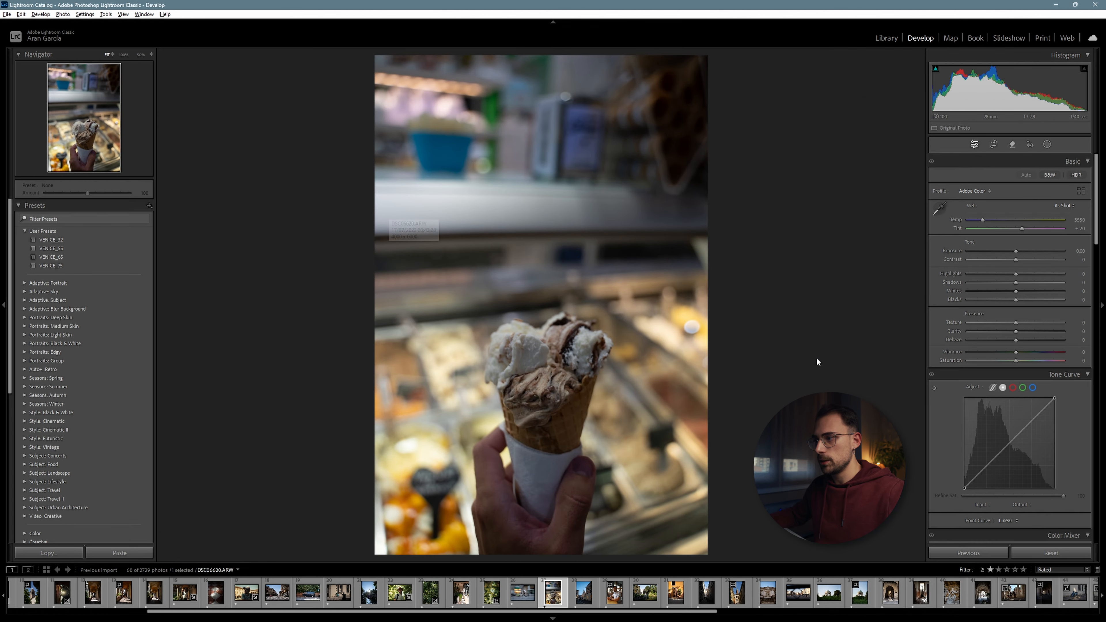